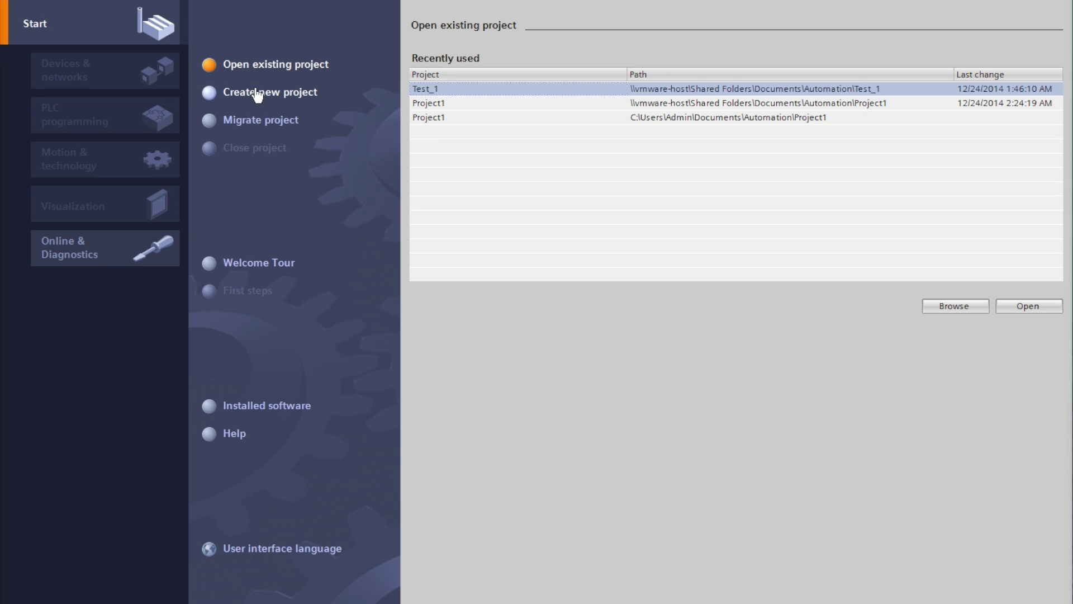
Create a new project named WAGO_Remote_IO.
left_click(258, 94)
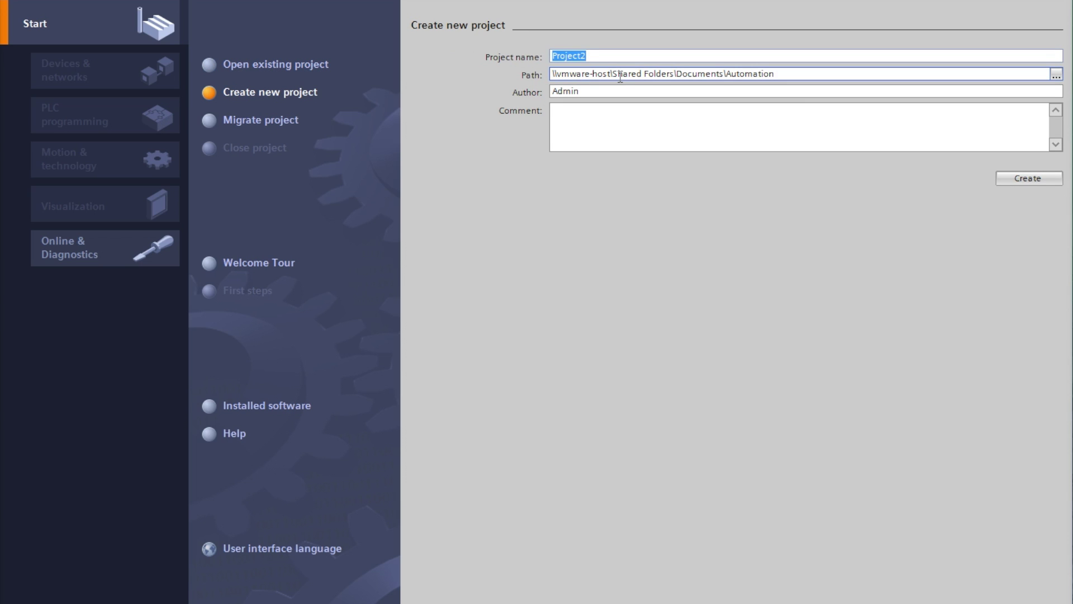
type("WAGO_Remote_IO")
key("Return")
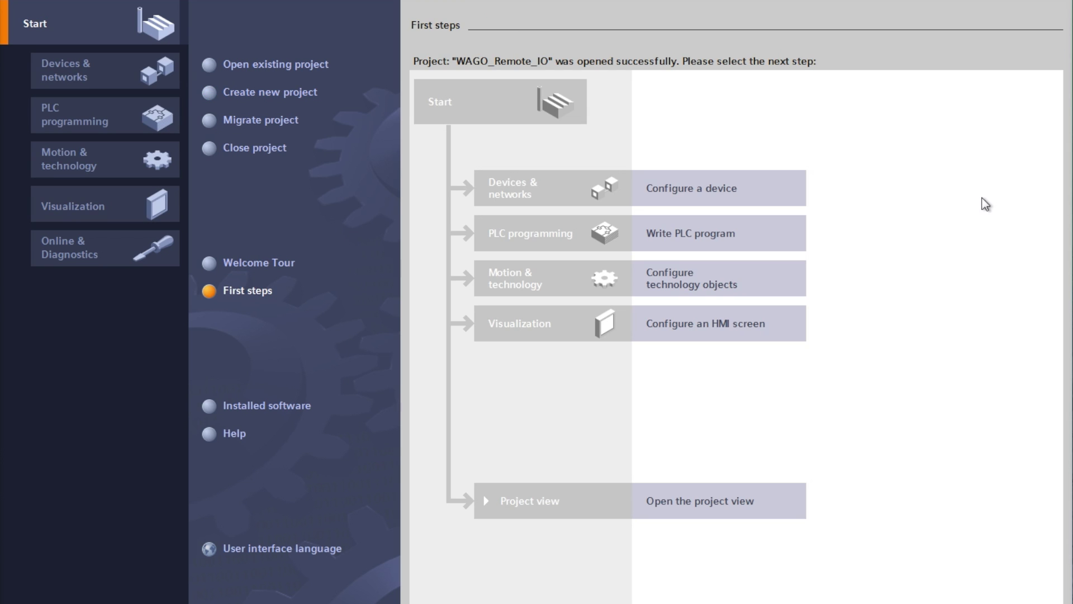
Add a CPU 1211C DC/DC/DC (6ES7 211-1AE31-0XB0) as PLC_1 and show it in device view.
left_click(693, 188)
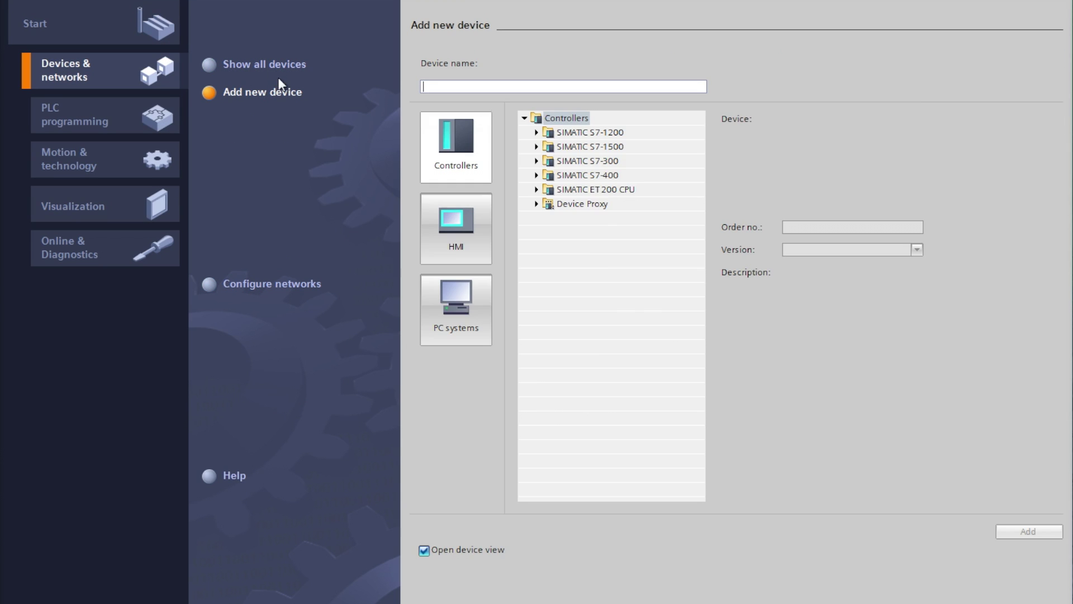
left_click(537, 132)
left_click(549, 146)
left_click(561, 175)
left_click(638, 203)
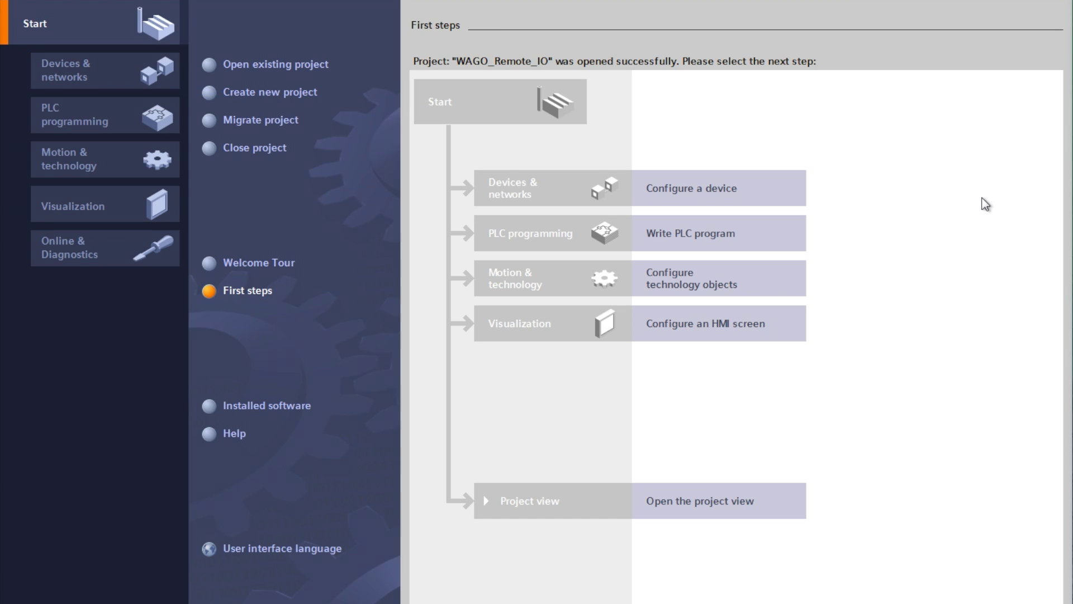
left_click(696, 191)
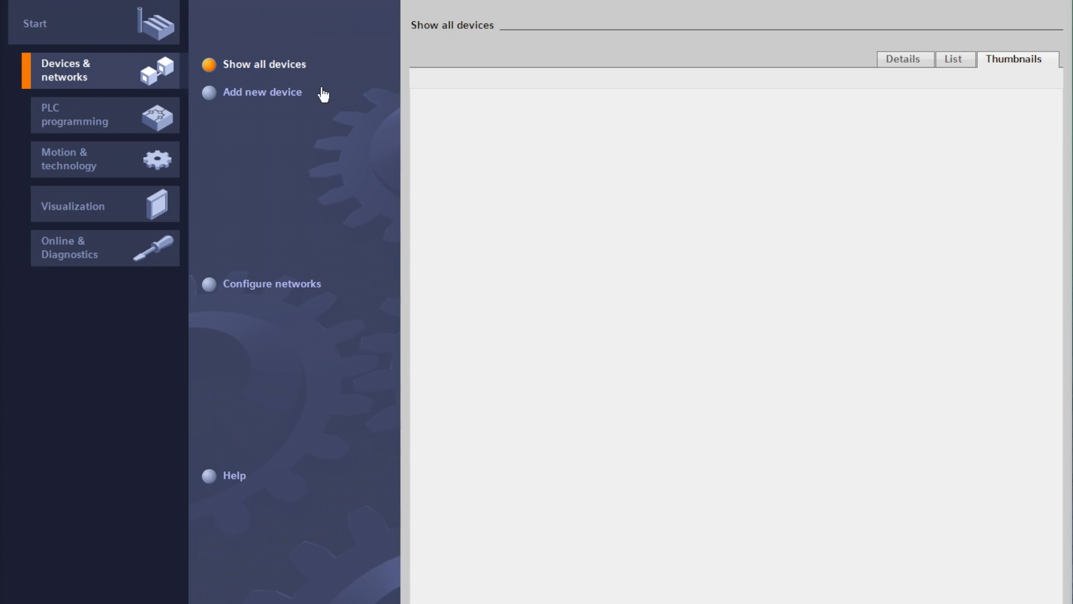
left_click(259, 92)
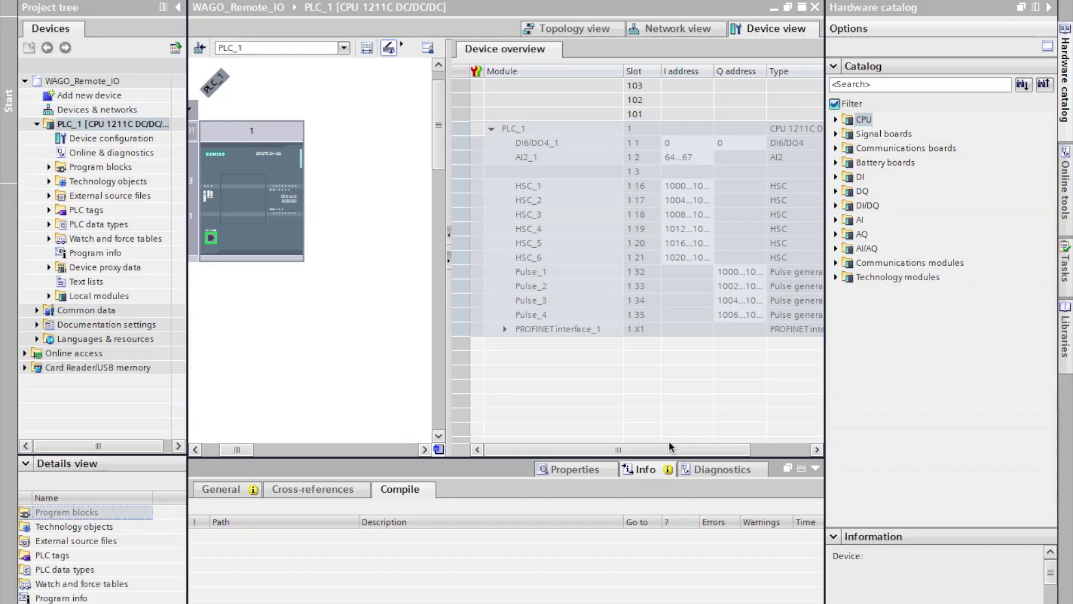
Install the WAGO series 750 GSDML-V2.31 description file from its folder, saving the project first.
left_click(282, 178)
left_click(142, 1)
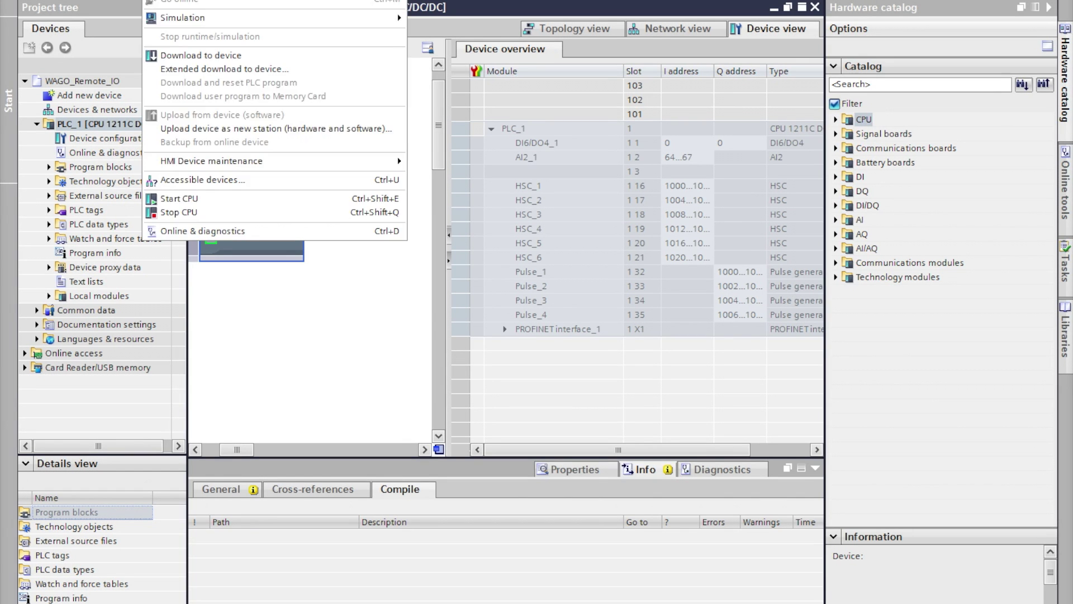
left_click(231, 27)
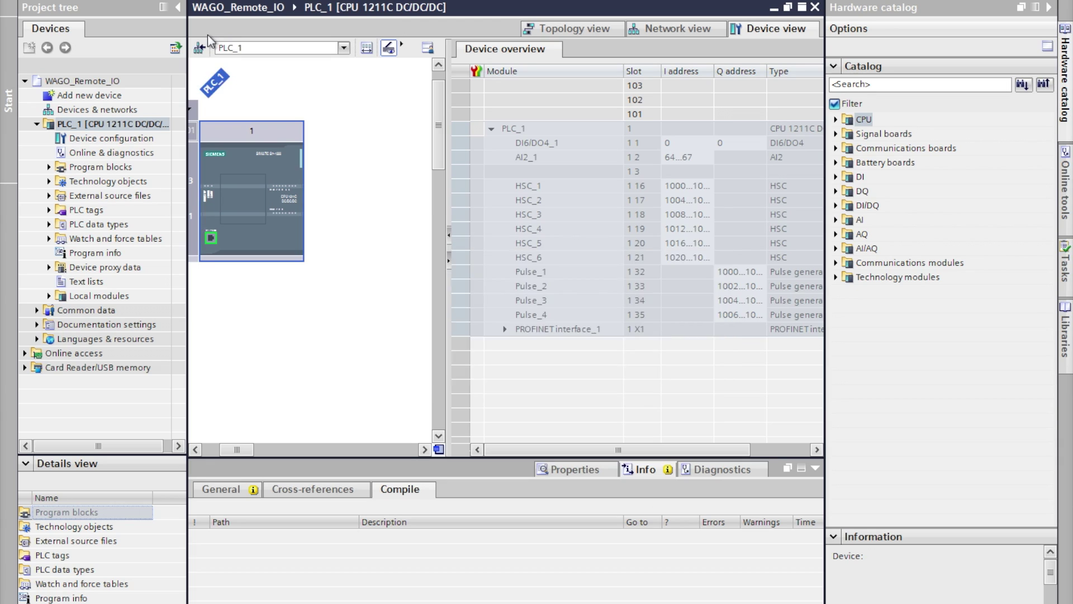
left_click(763, 188)
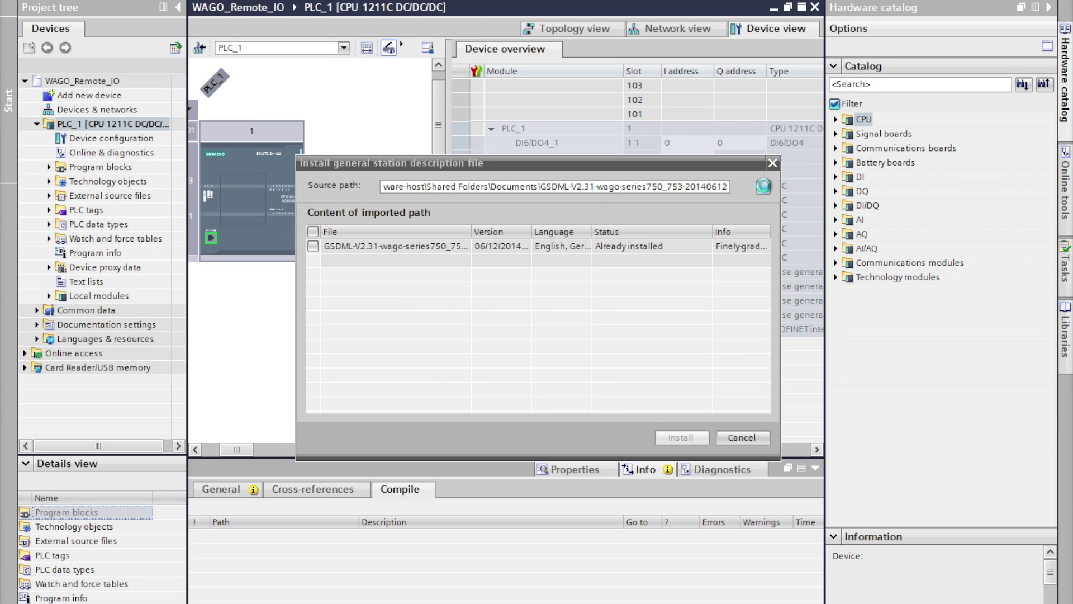
left_click(563, 408)
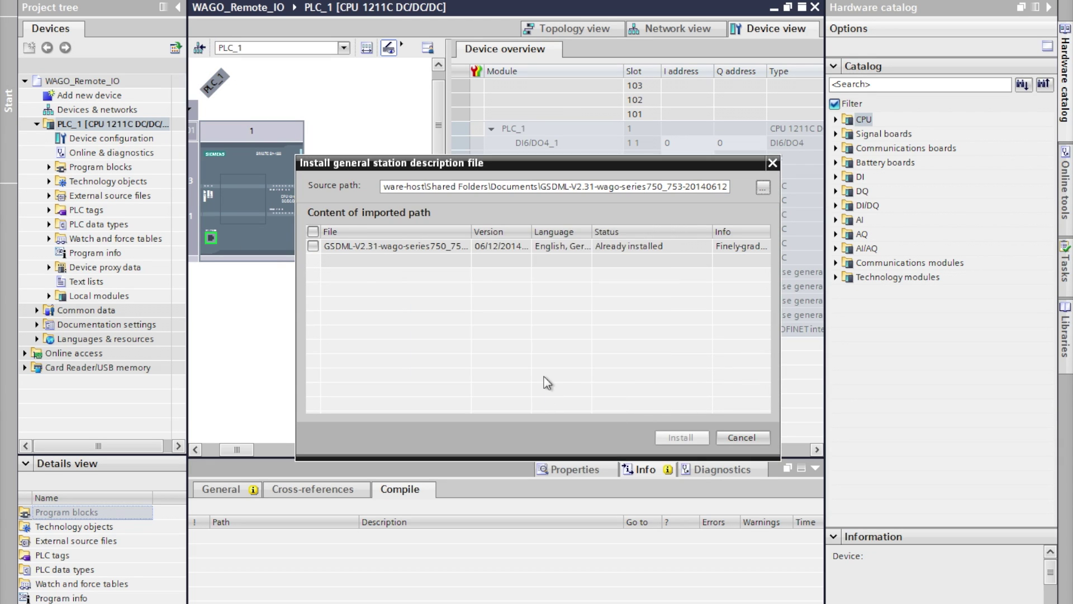
left_click(313, 246)
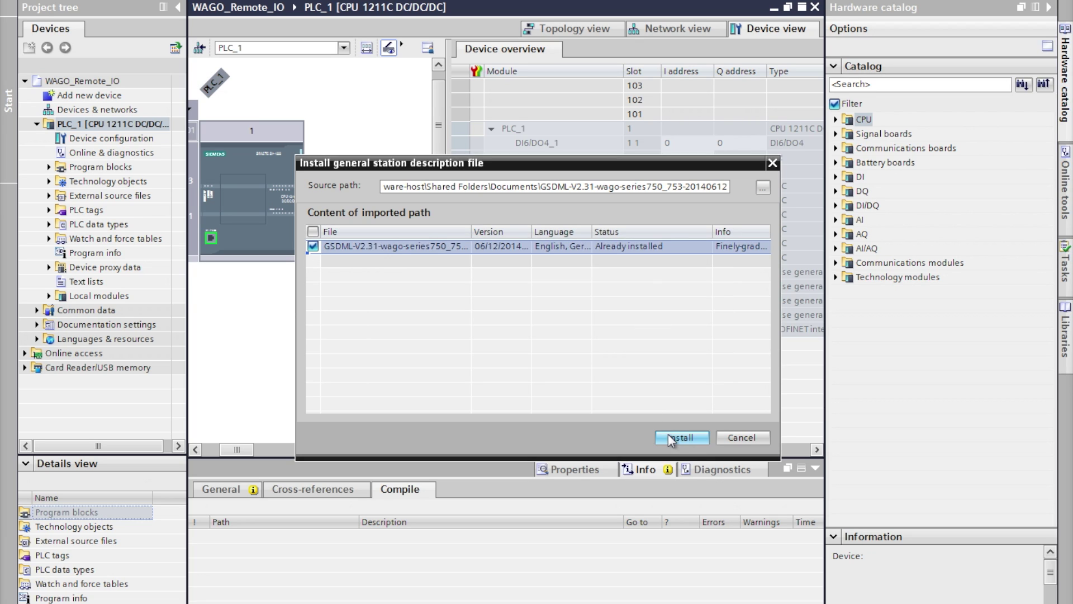
left_click(680, 438)
left_click(563, 353)
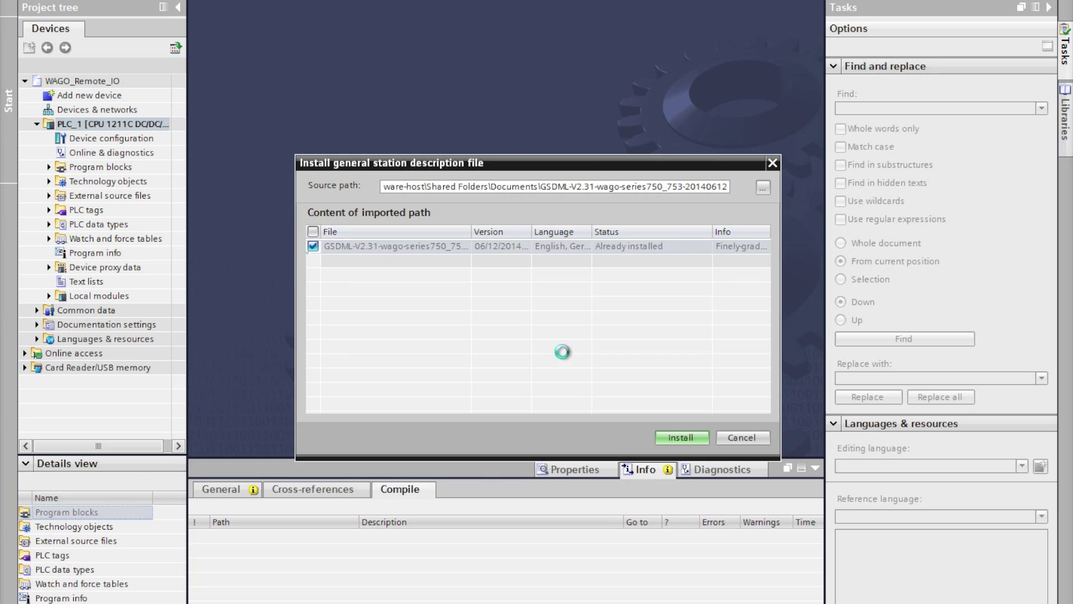
left_click(640, 438)
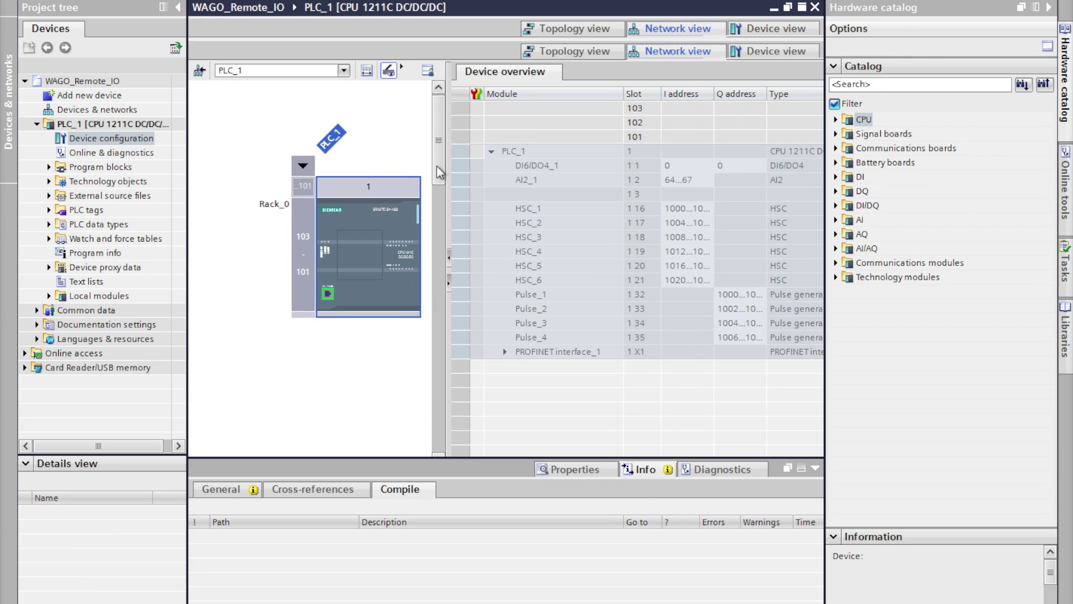
In the network view, browse the hardware catalog to the WAGO-I/O-SYSTEM 750/753 devices.
double_click(421, 176)
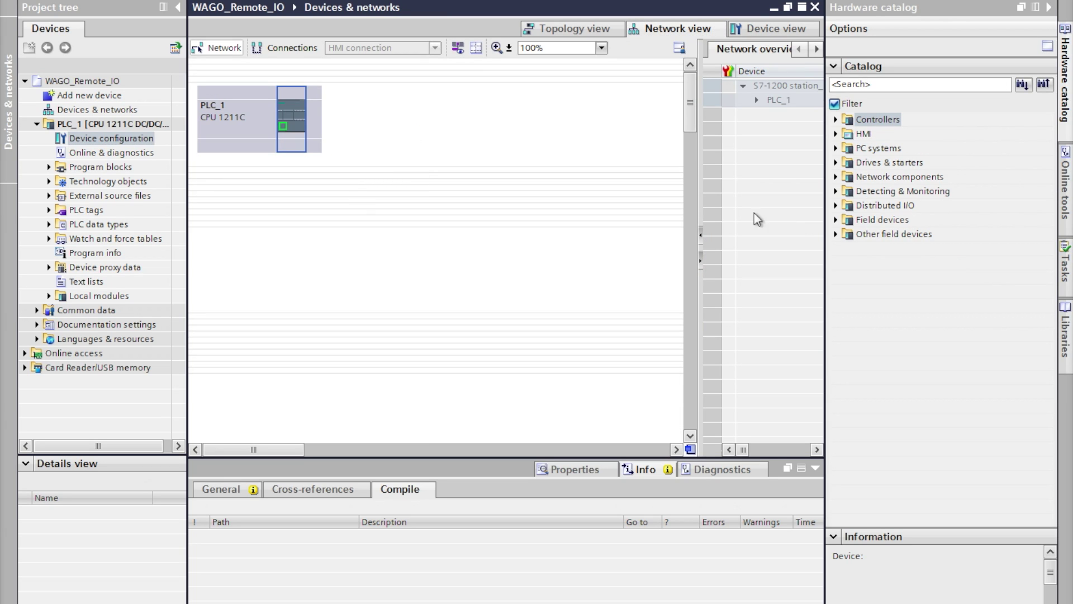
left_click(1067, 99)
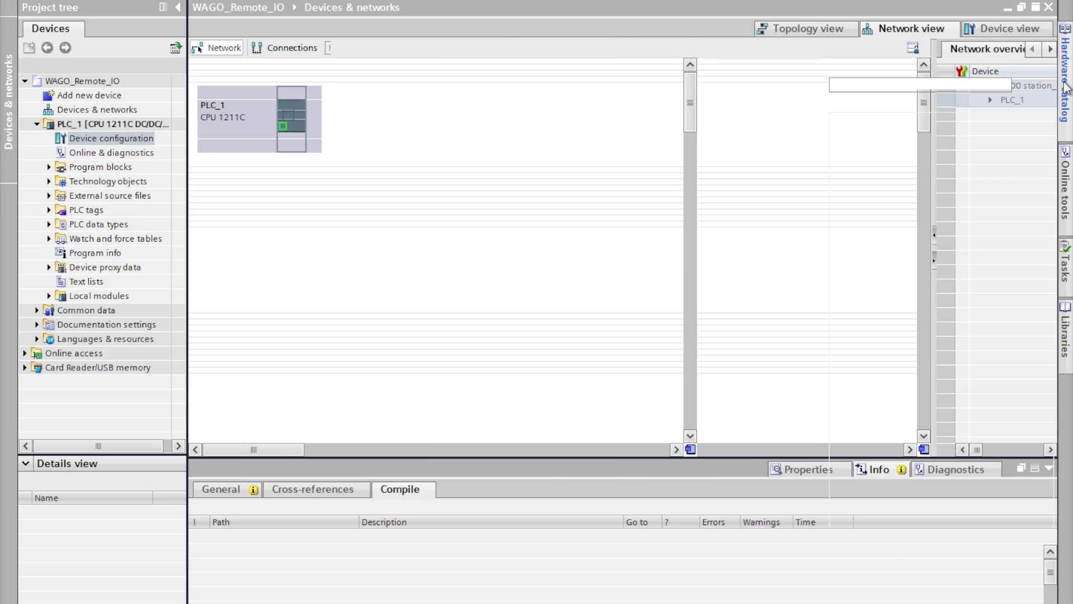
left_click(1067, 92)
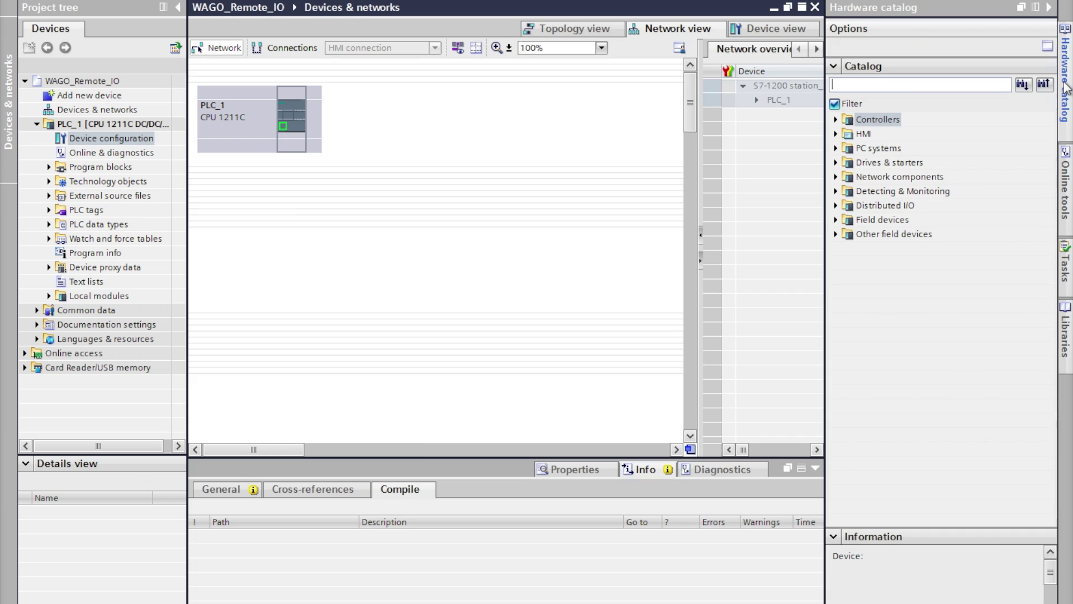
left_click(836, 233)
left_click(848, 249)
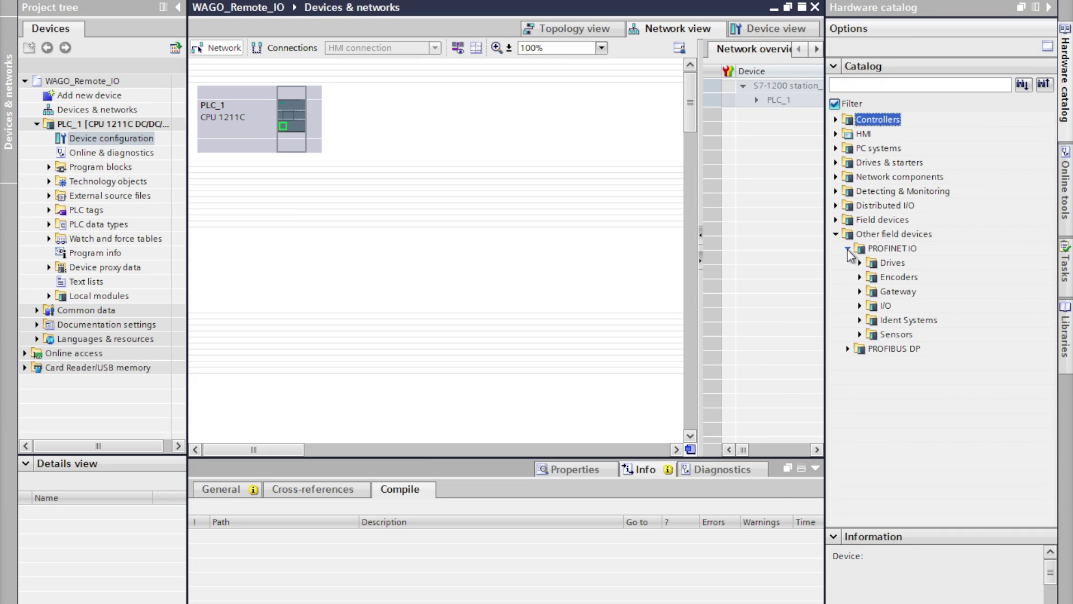
left_click(861, 305)
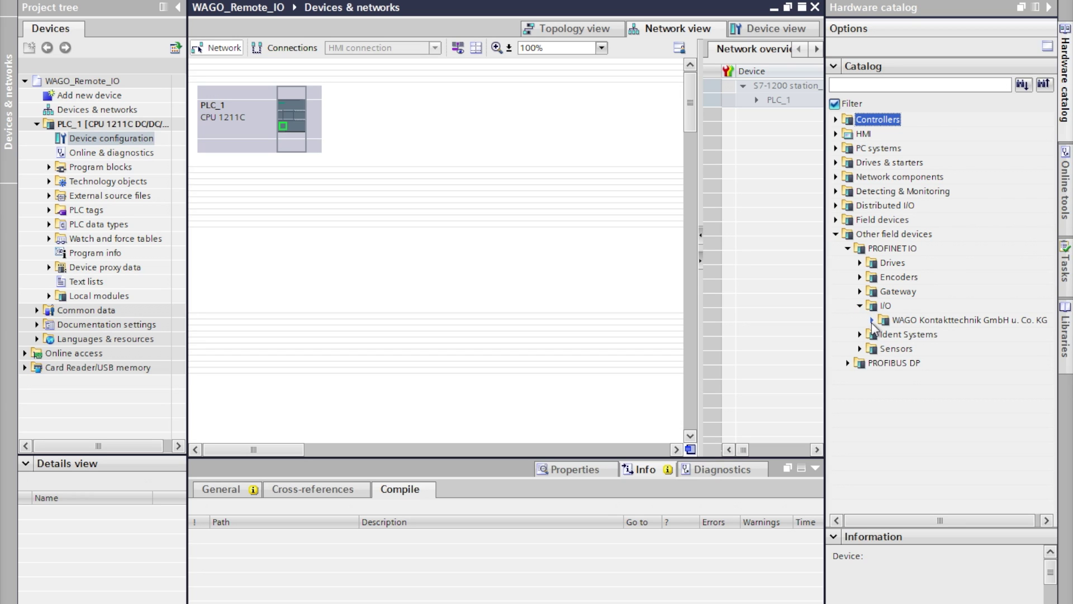
left_click(872, 320)
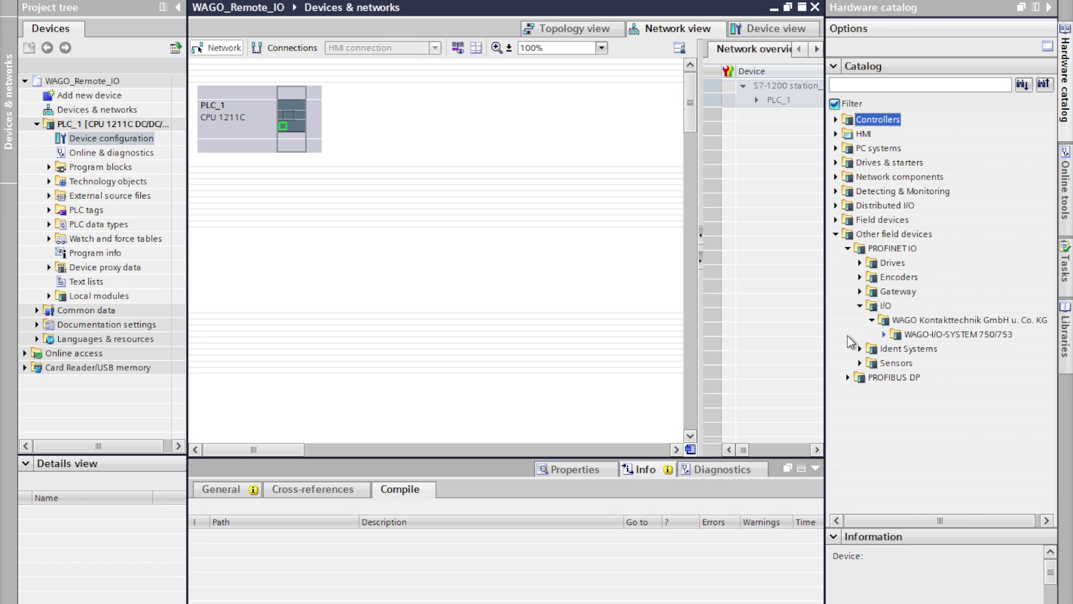
left_click(847, 335)
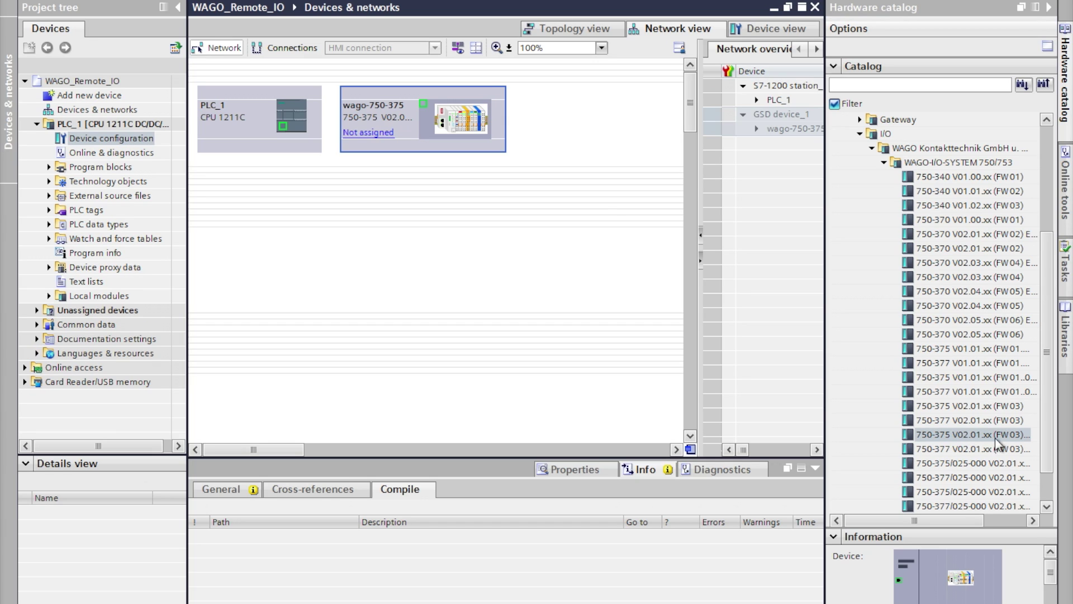
Assign the wago-750-375 coupler to PLC_1's PROFINET interface as its IO controller.
left_click(481, 126)
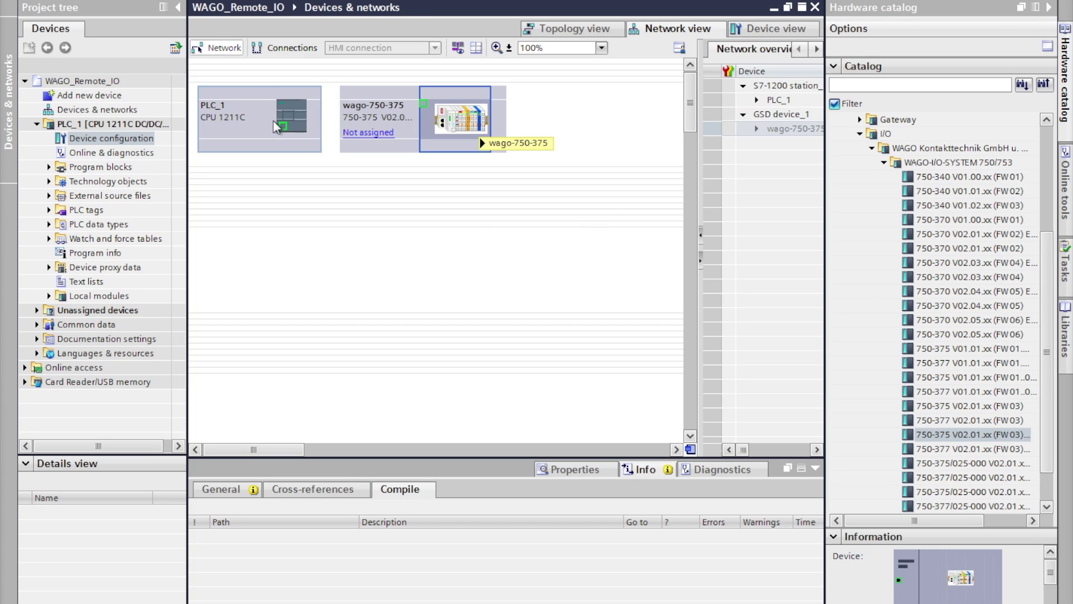
left_click(384, 132)
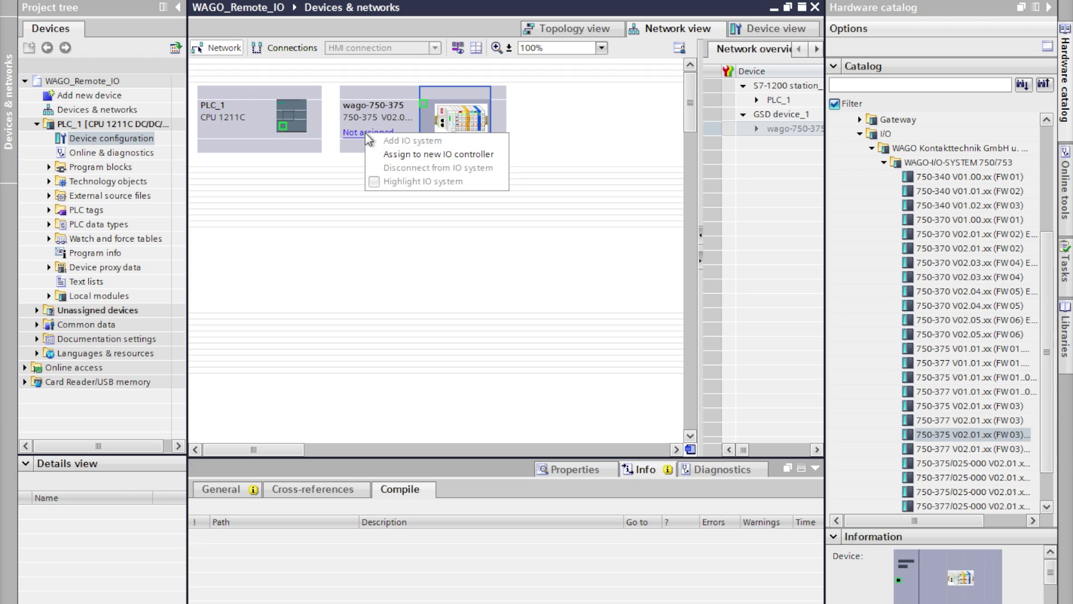
left_click(414, 157)
left_click(485, 276)
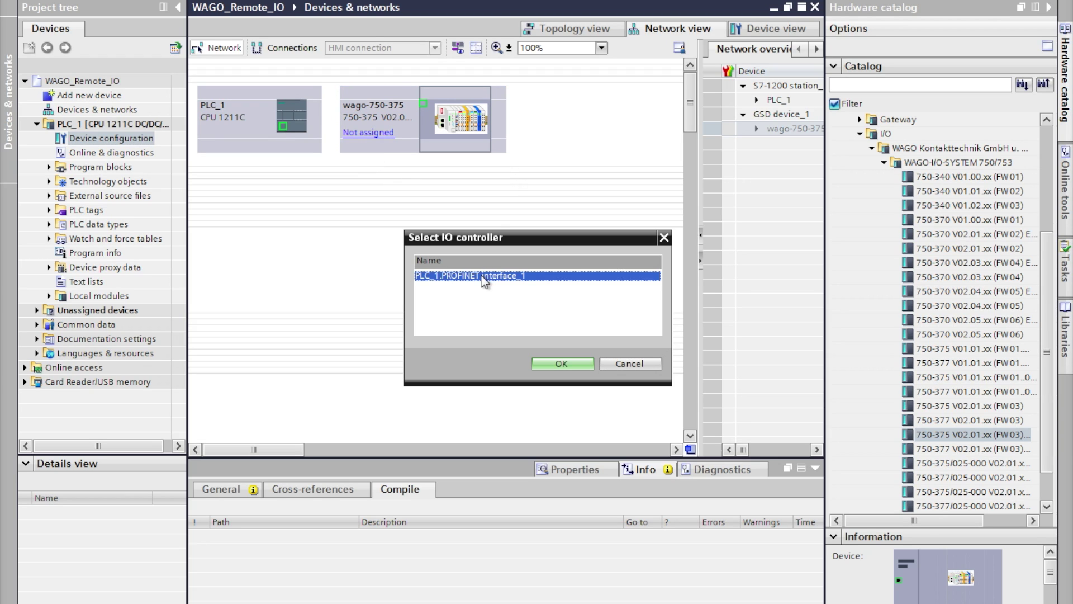
left_click(553, 364)
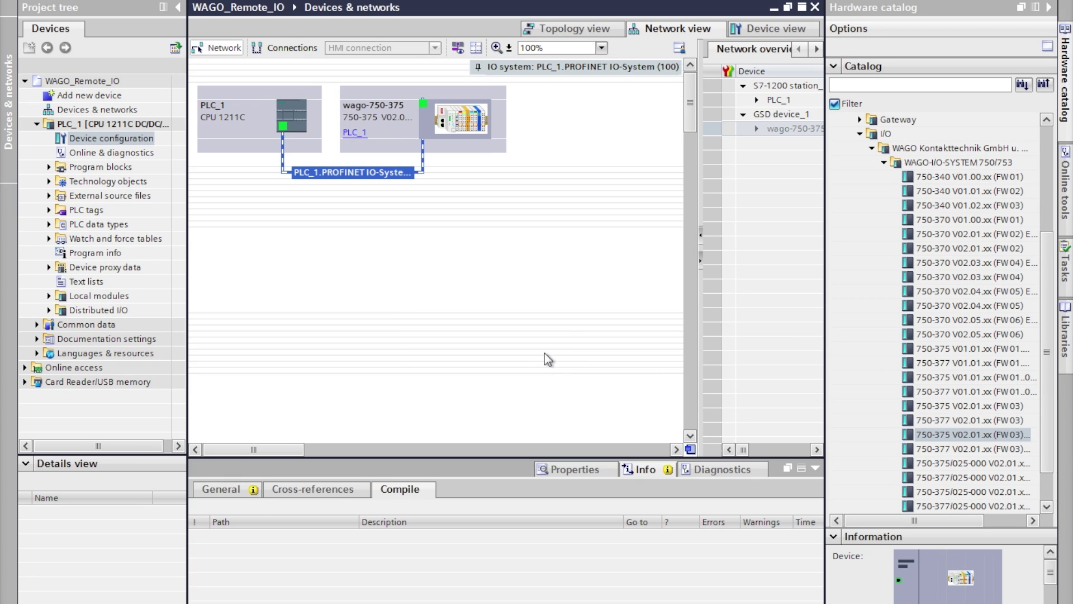
left_click(565, 129)
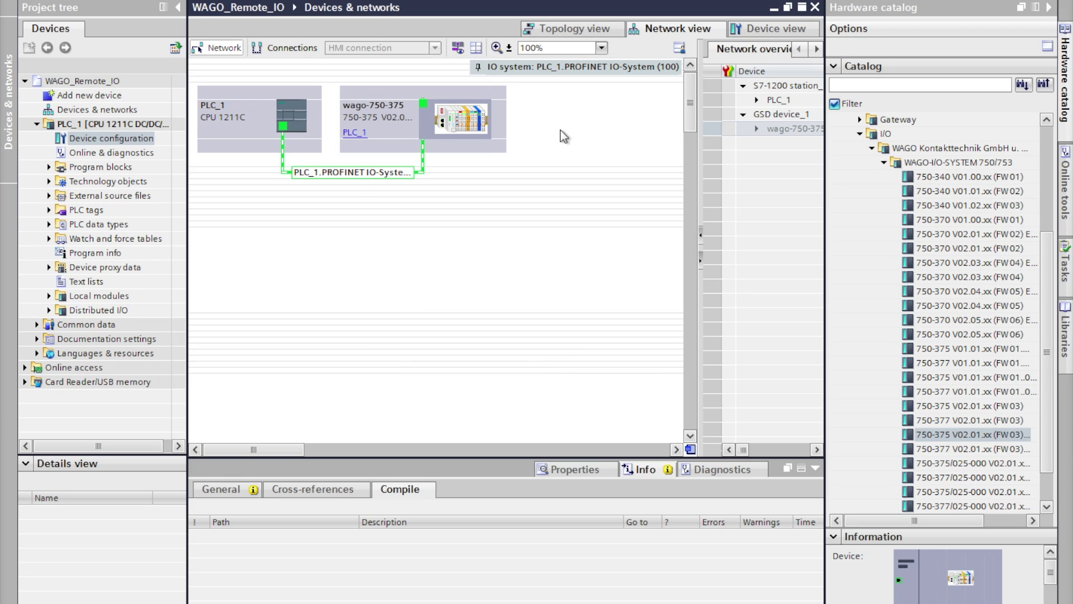
double_click(440, 129)
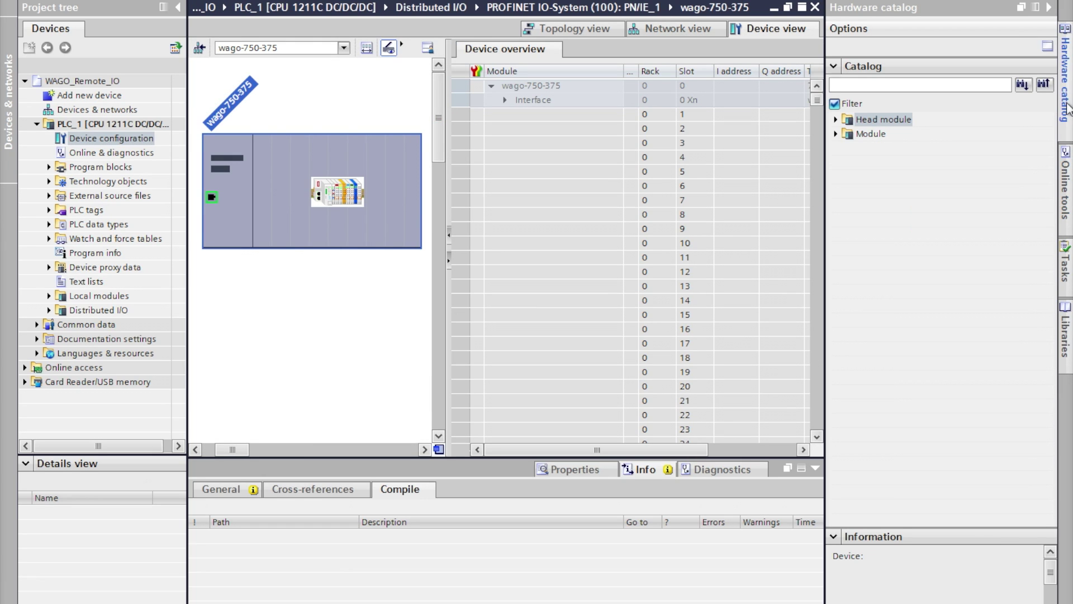
Insert the 75x-530 8DO and 75x-430 8DI modules into slots 1 and 2.
left_click(839, 142)
left_click(836, 135)
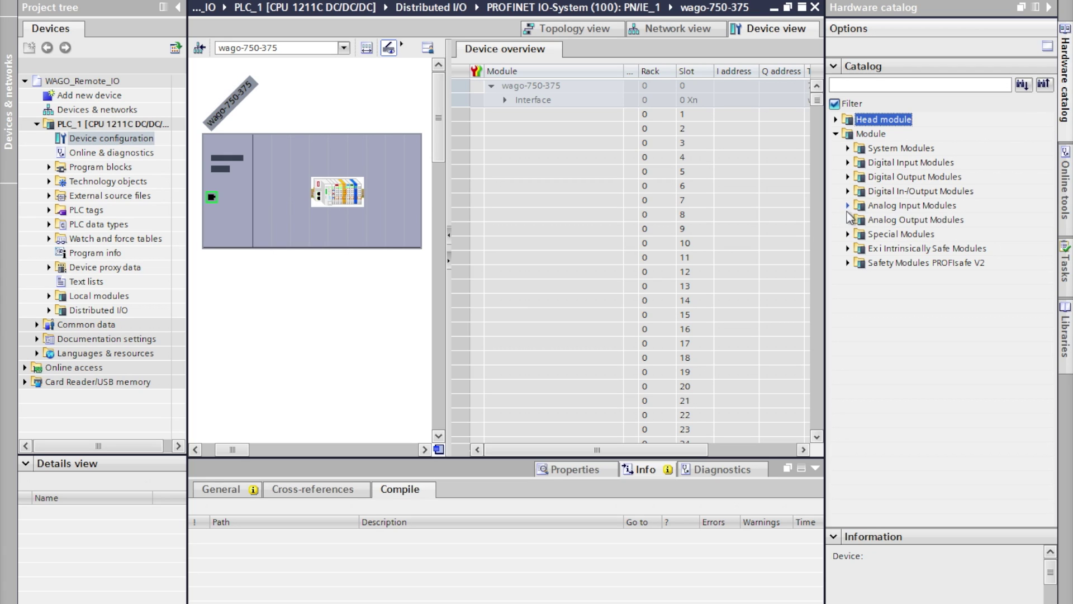
left_click(848, 177)
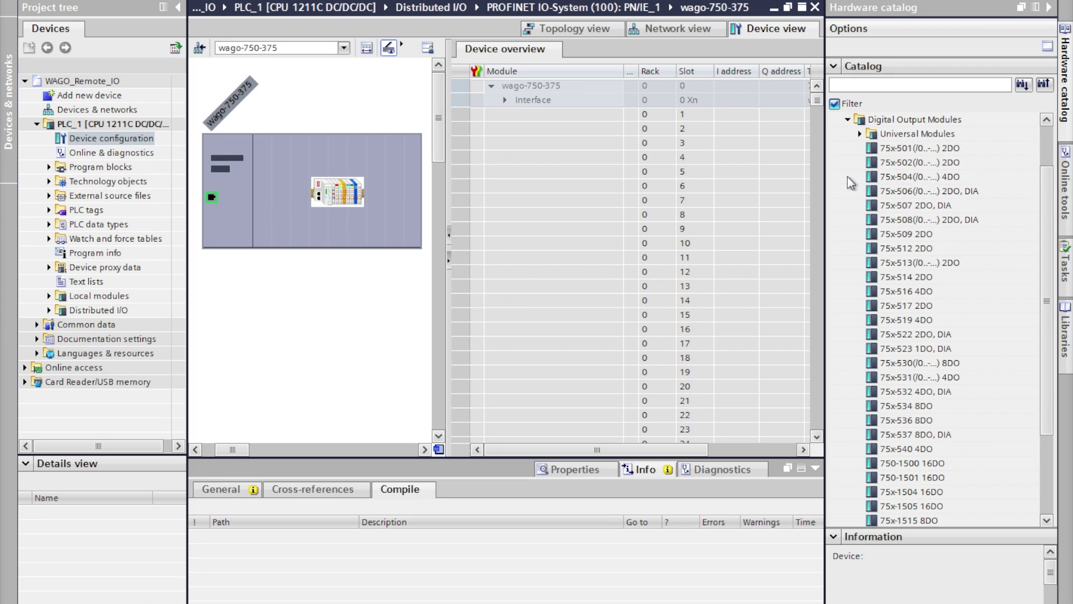
double_click(902, 361)
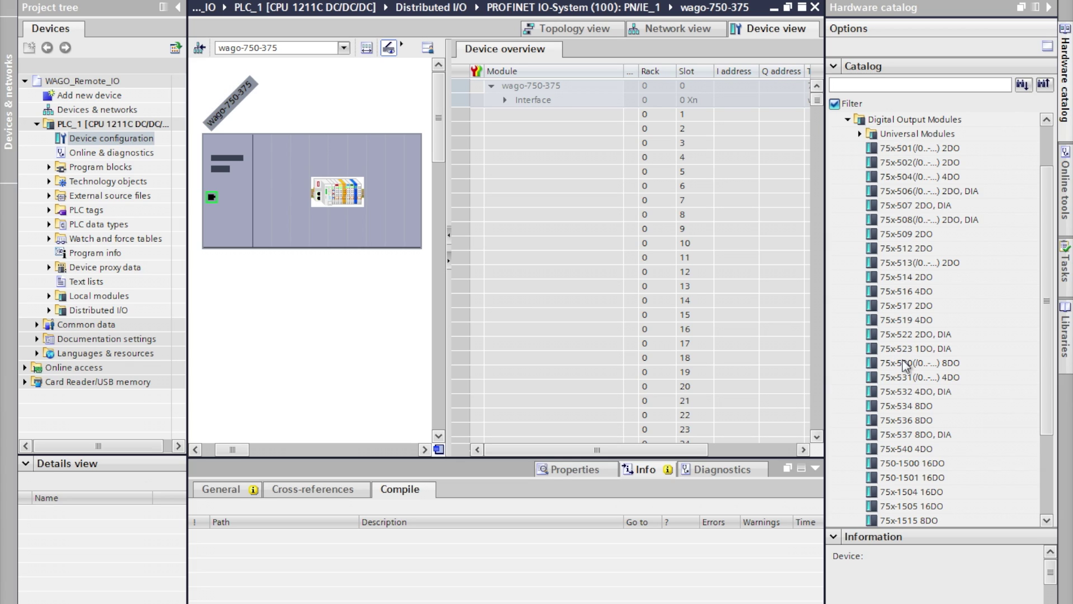
left_click(848, 120)
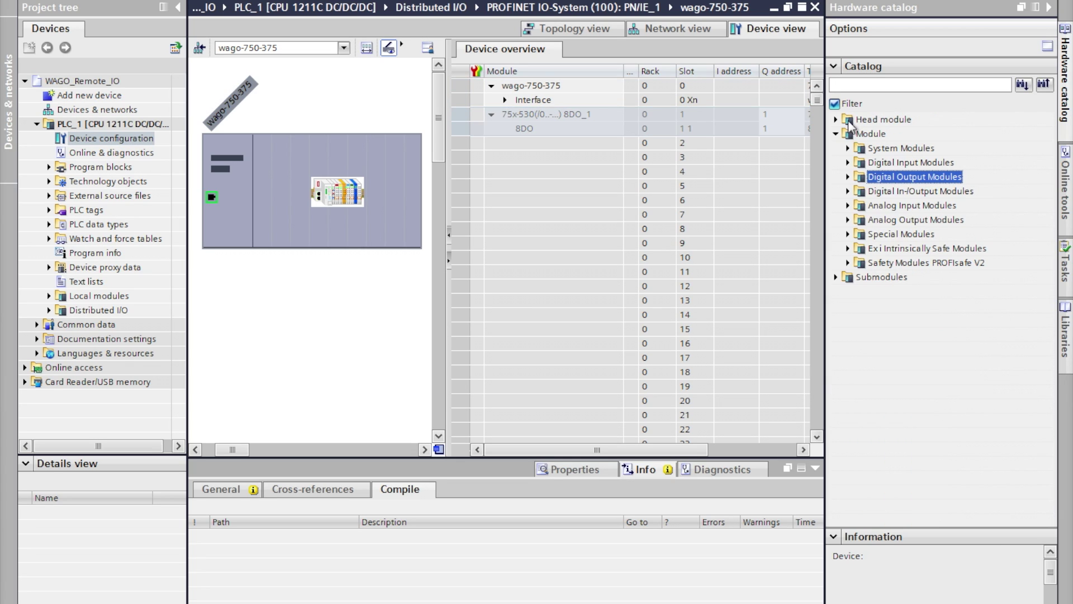
left_click(852, 164)
left_click(901, 504)
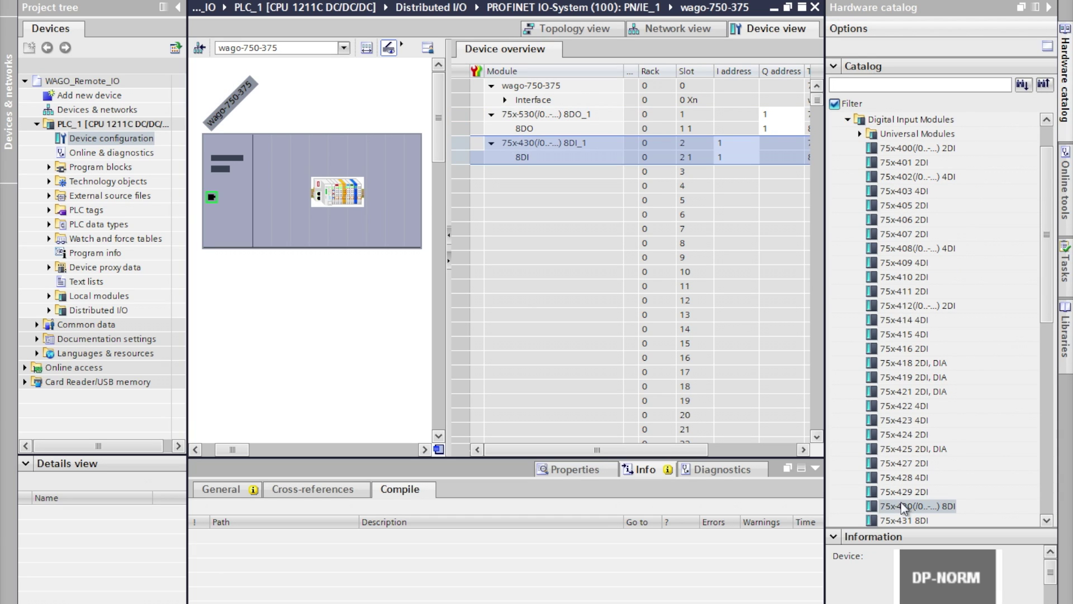
Insert the 75x-556 2AO and 75x-467 2AI 0-10 V modules into slots 3 and 4.
left_click(848, 119)
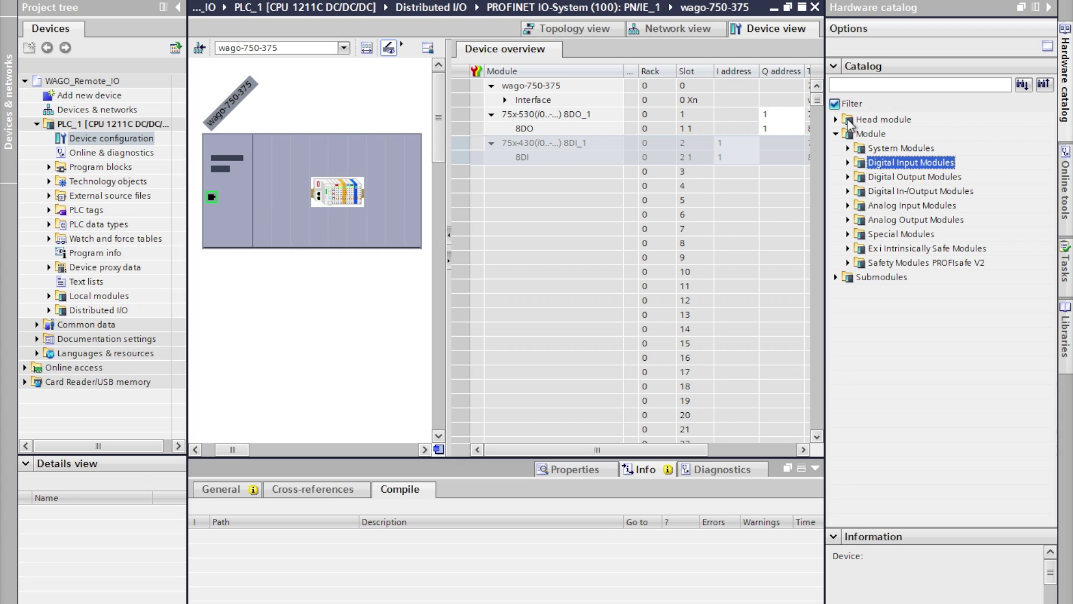
left_click(848, 220)
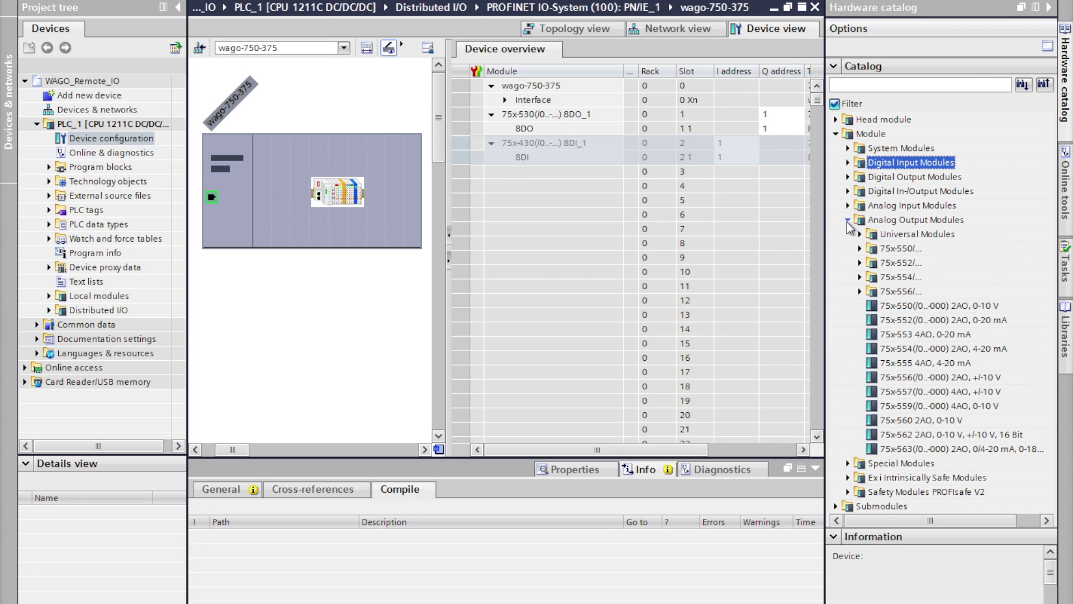
double_click(909, 383)
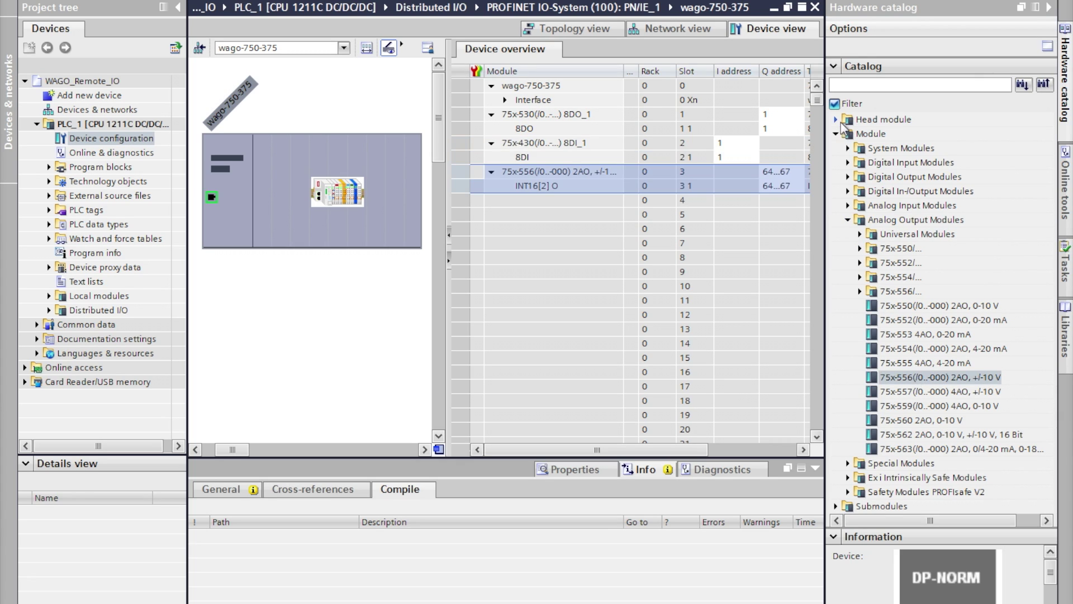
left_click(848, 220)
left_click(847, 206)
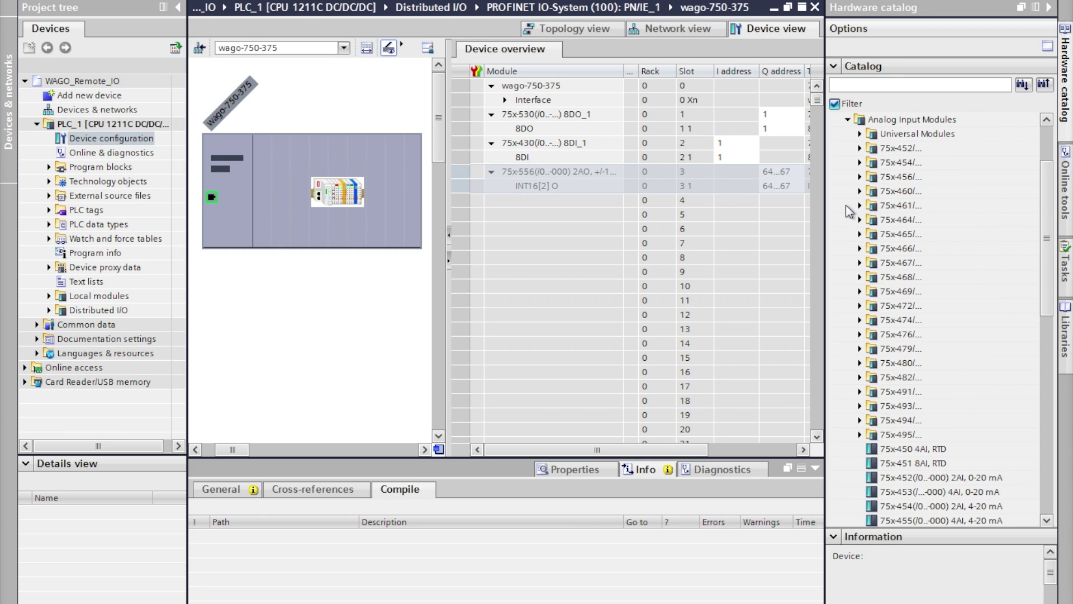
scroll(890, 461, "down", 3)
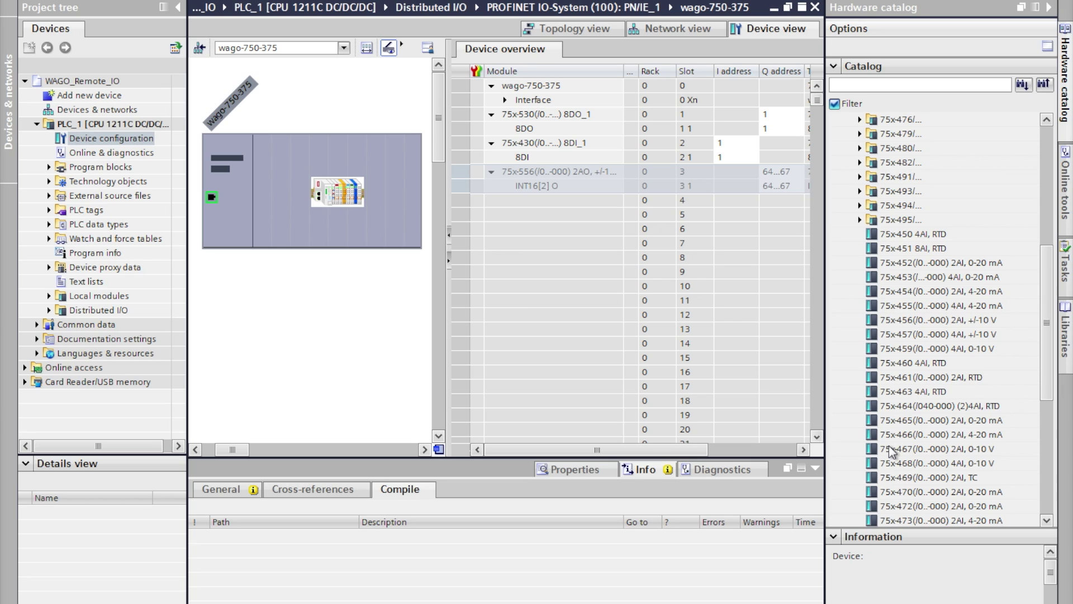
double_click(891, 450)
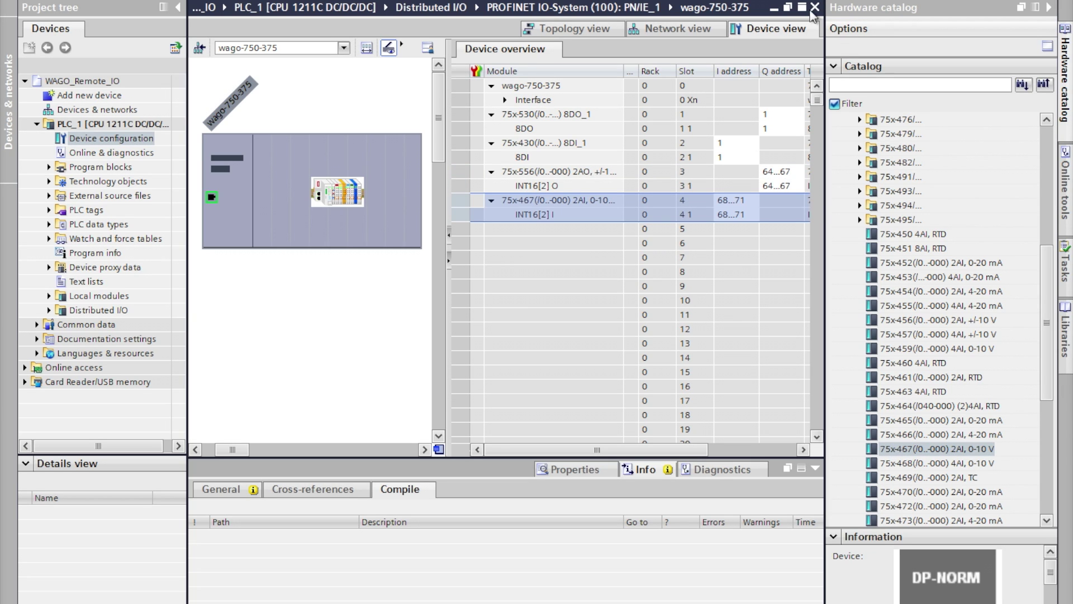
left_click(699, 35)
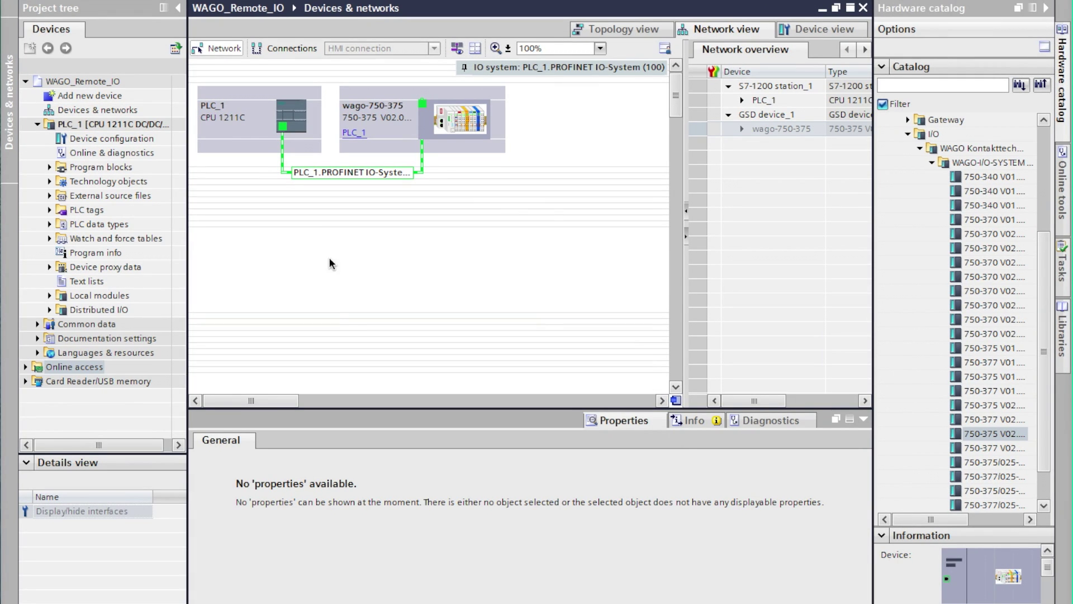
Connect PLC_1's PROFINET interface to subnet PN/IE_1 with IP address 192.168.69.75.
left_click(244, 139)
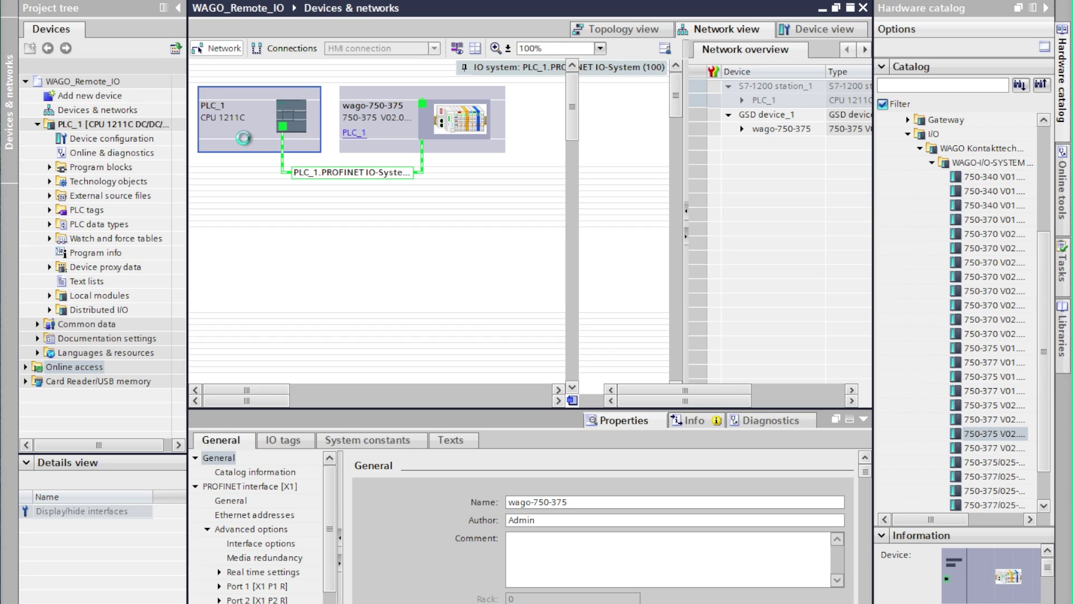
double_click(244, 139)
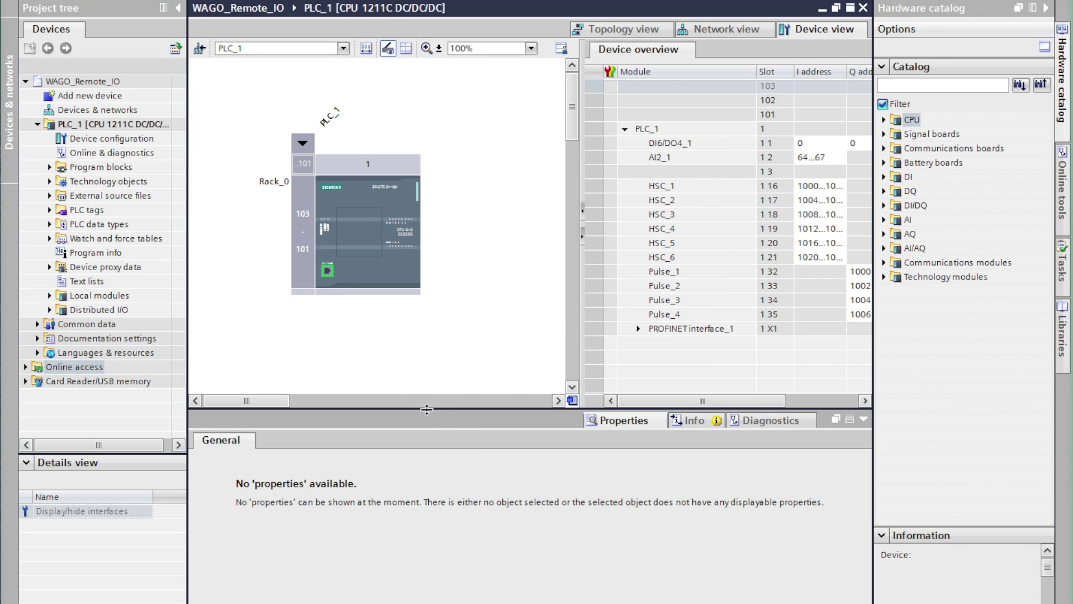
left_click_drag(426, 409, 408, 350)
left_click(393, 255)
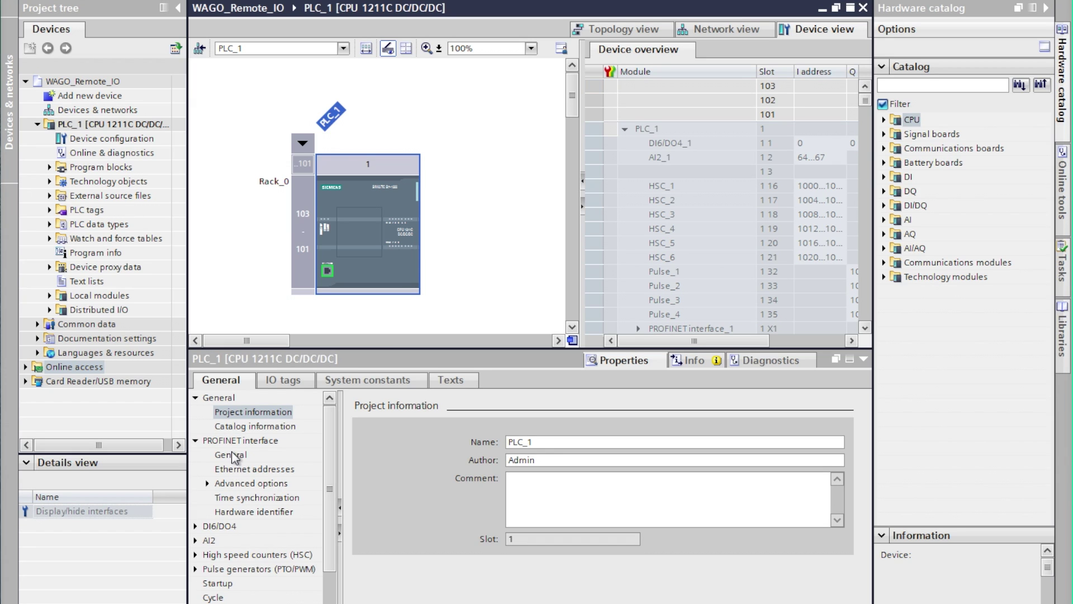
left_click(235, 469)
left_click(555, 457)
left_click(556, 478)
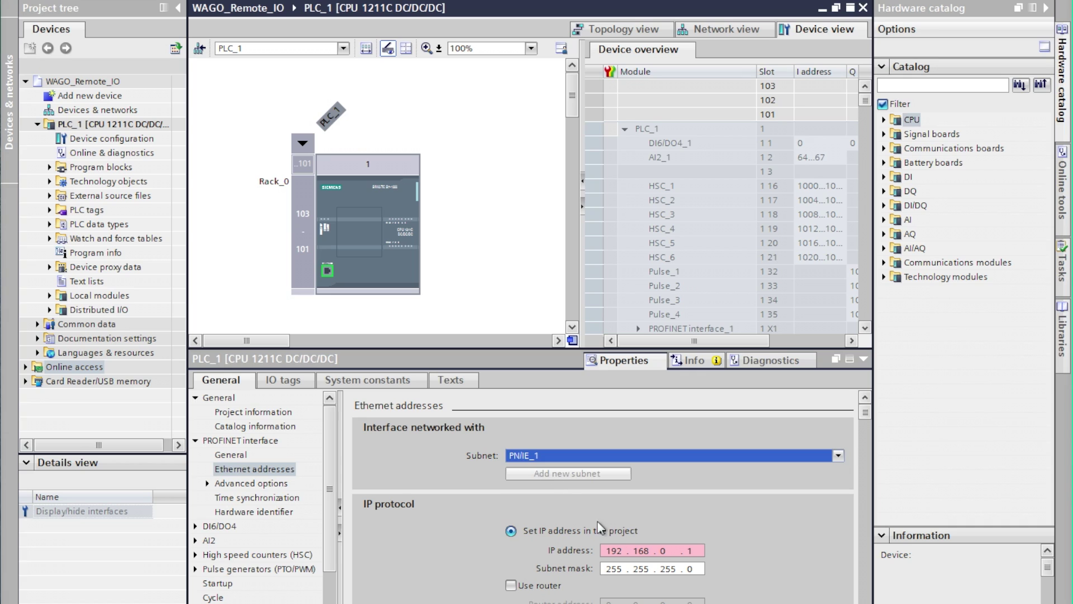
double_click(663, 551)
type("69")
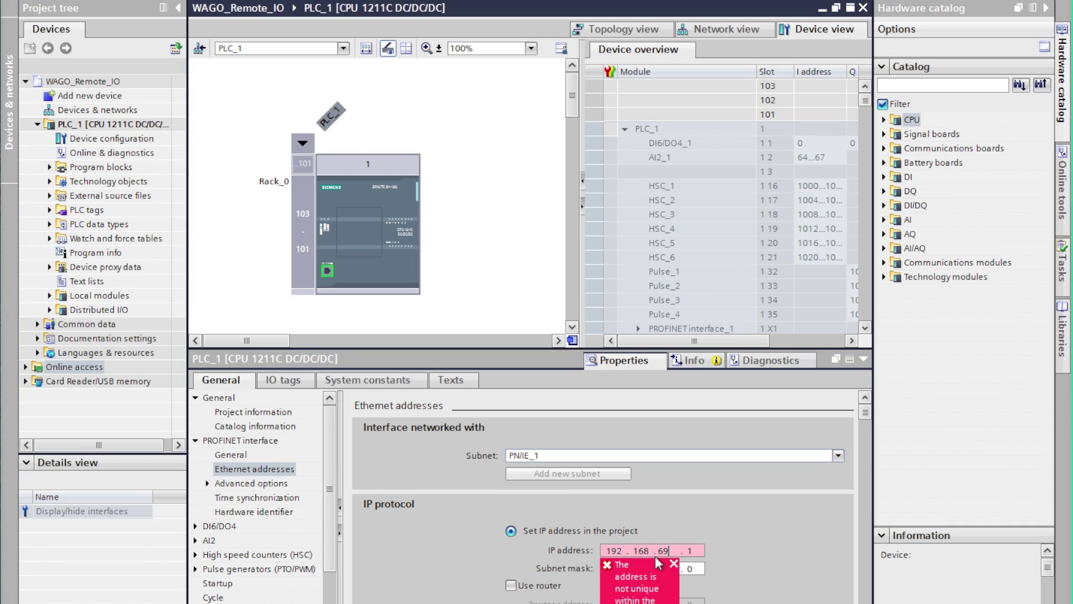
double_click(687, 551)
type("75")
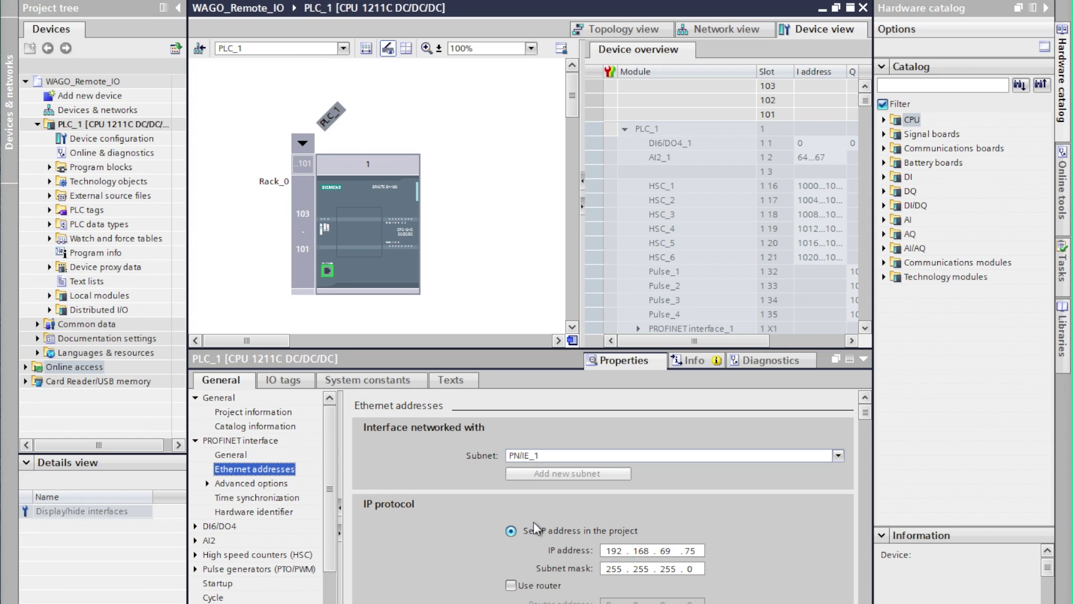
From PLC_1's online diagnostics, find the S7-1200 on the network and write 192.168.69.75 to it.
right_click(391, 246)
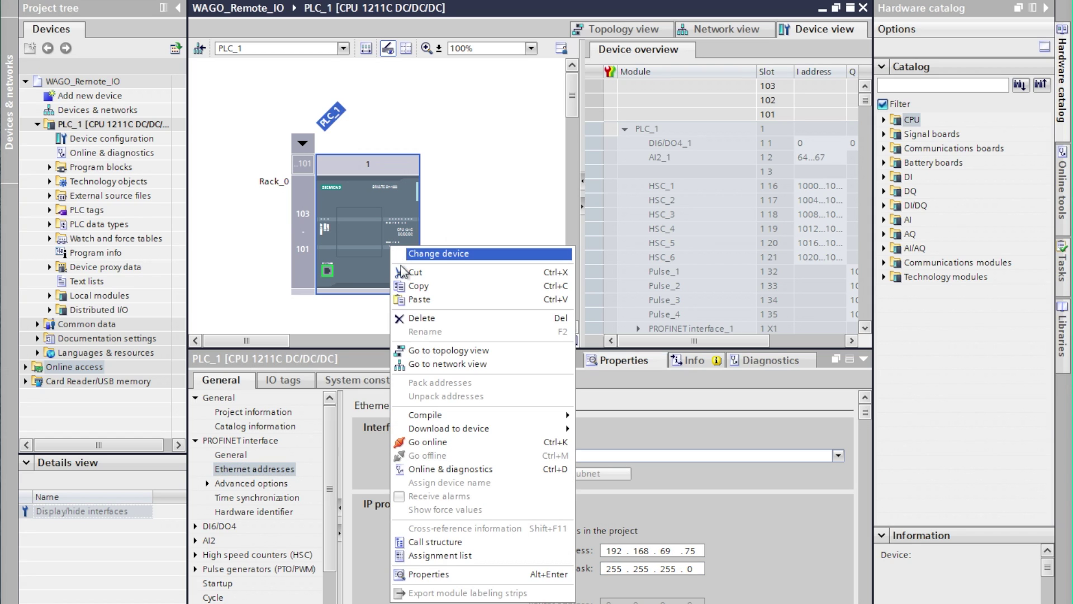
mouse_move(414, 429)
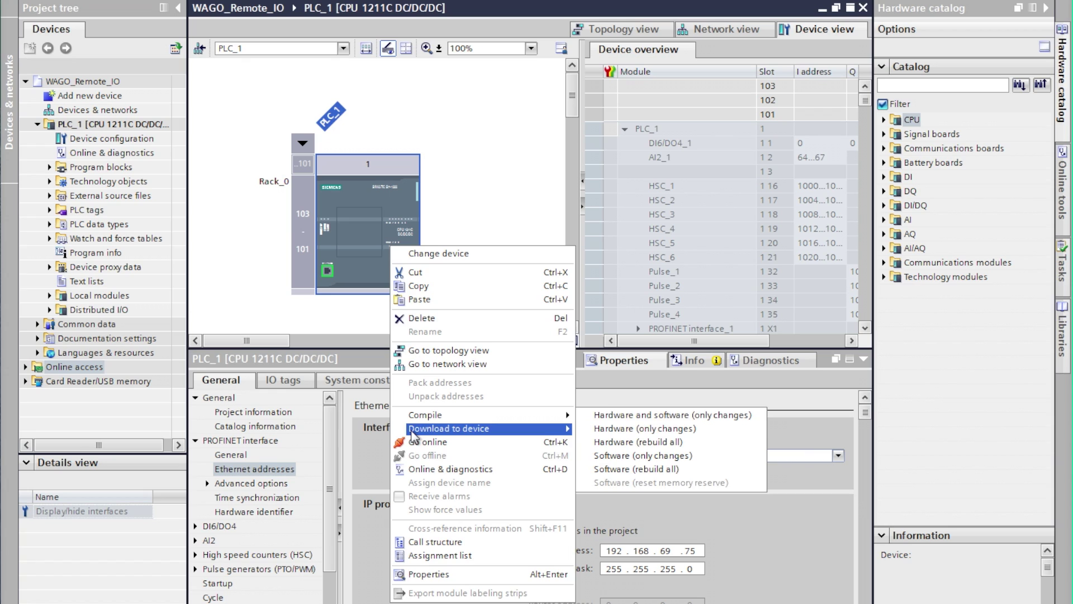
left_click(428, 469)
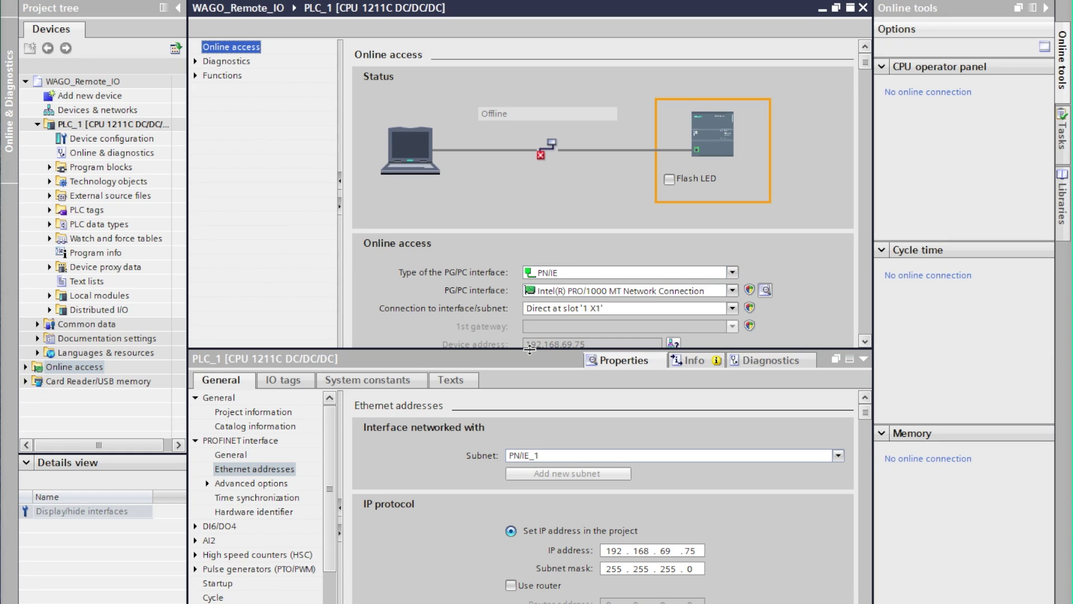
left_click_drag(530, 349, 536, 447)
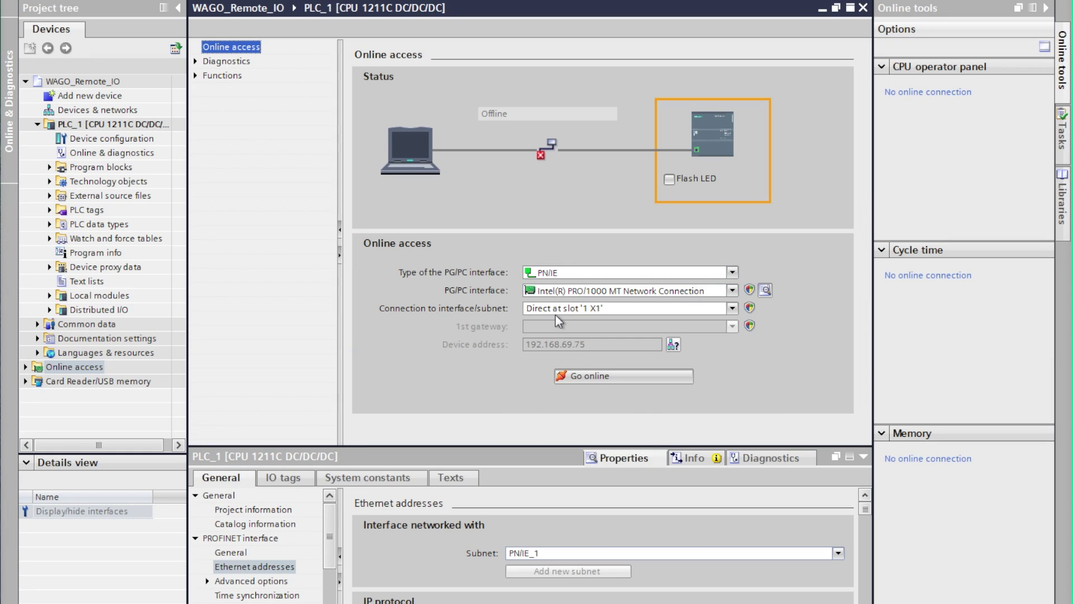
left_click(197, 75)
left_click(224, 90)
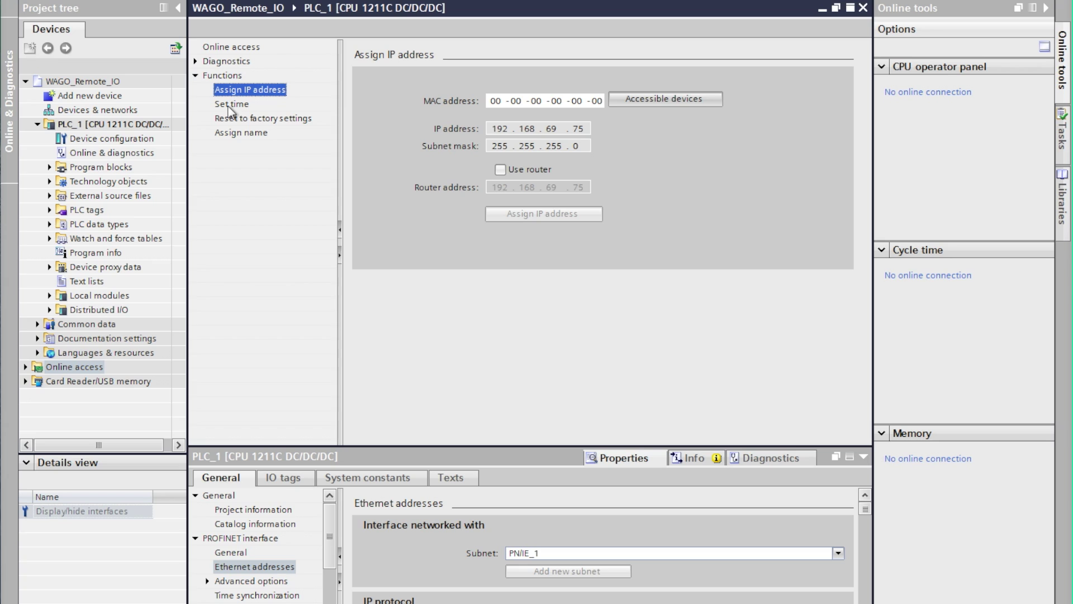
left_click(626, 103)
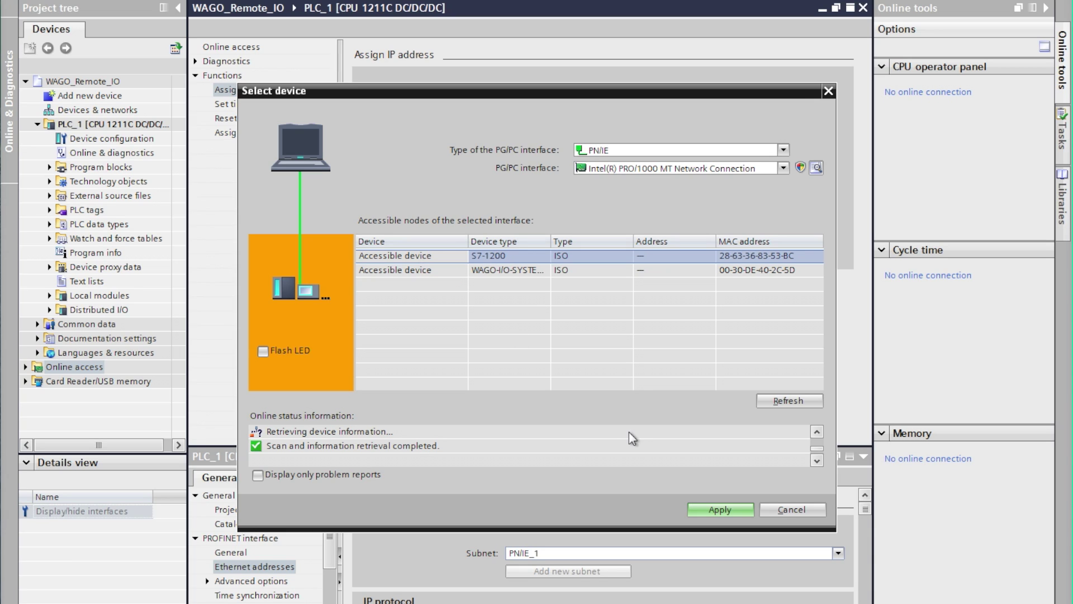
left_click(716, 510)
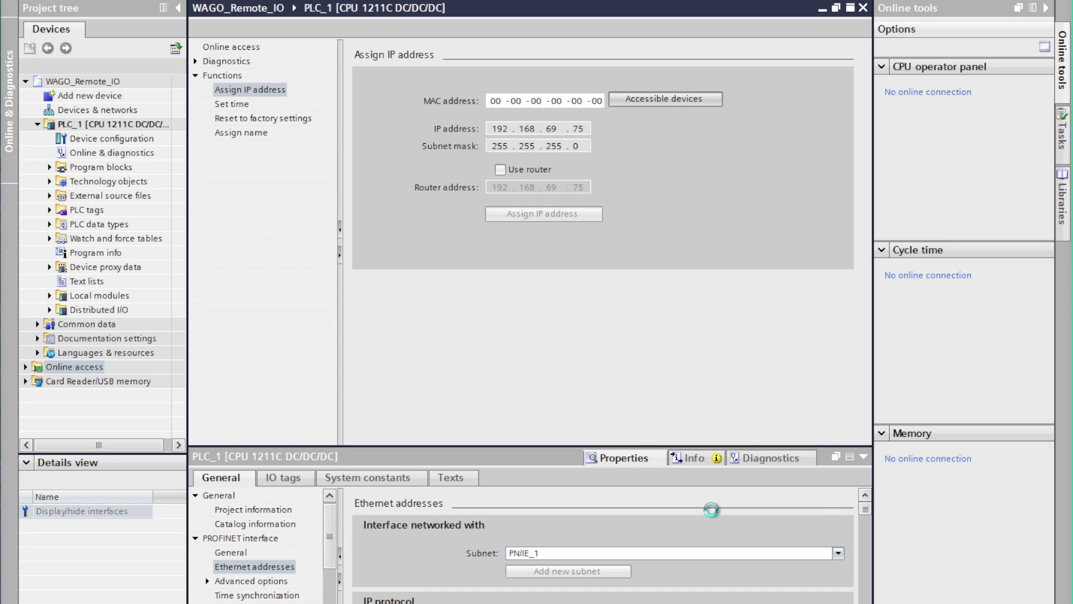
left_click(544, 214)
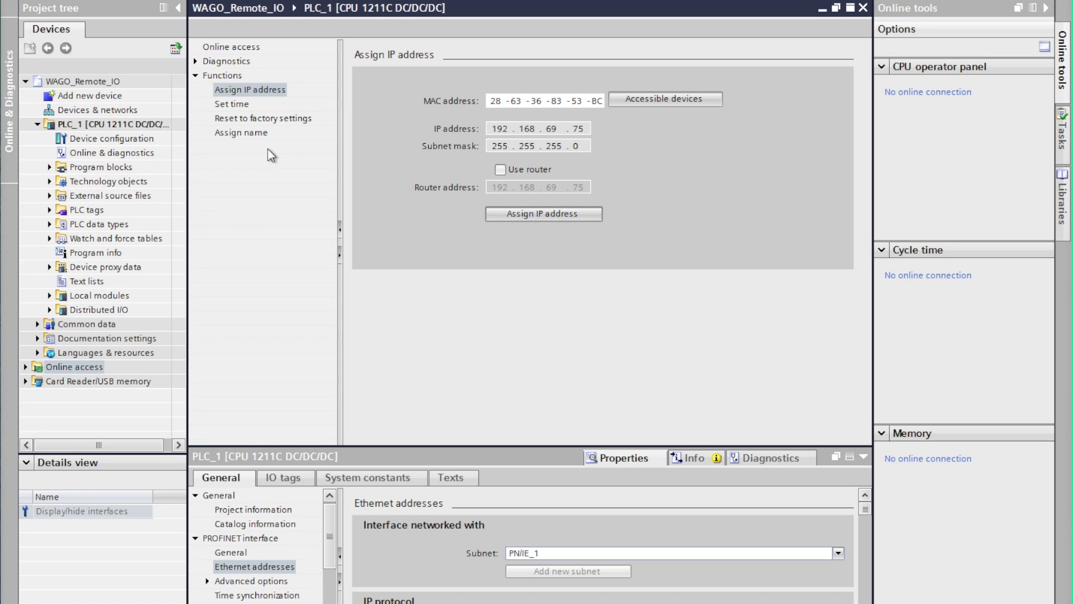
left_click(246, 134)
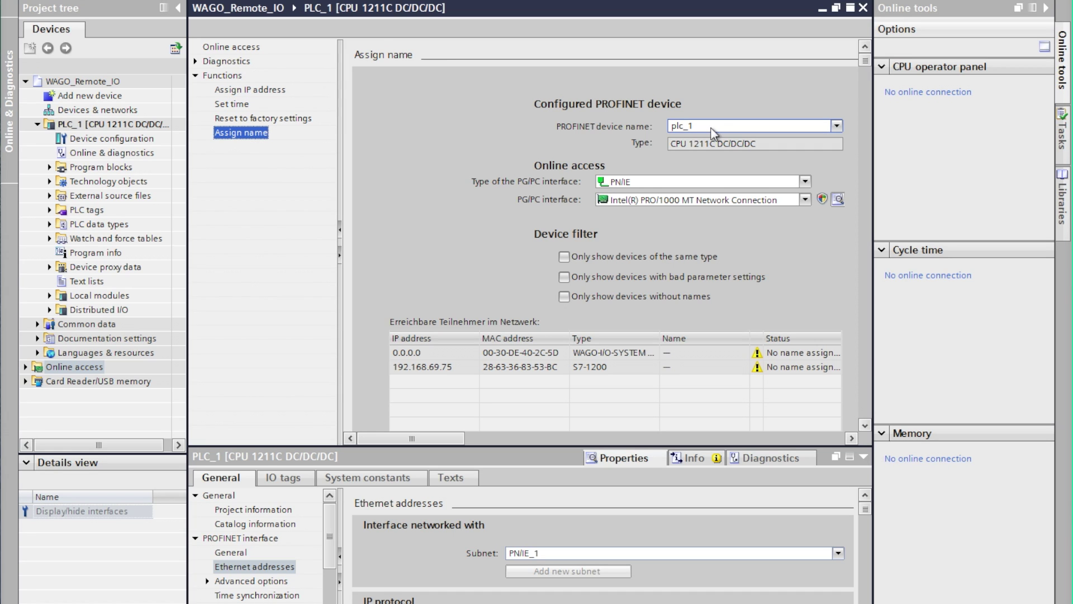
Assign the PROFINET device name plc_1 to the S7-1200 and close online diagnostics.
left_click(423, 368)
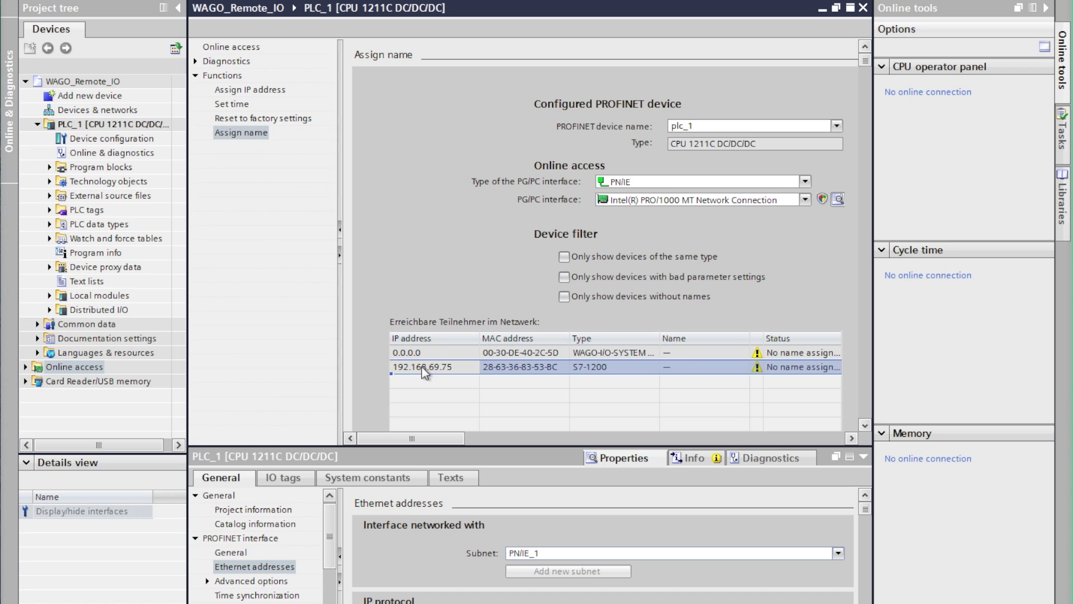
left_click_drag(516, 500, 517, 531)
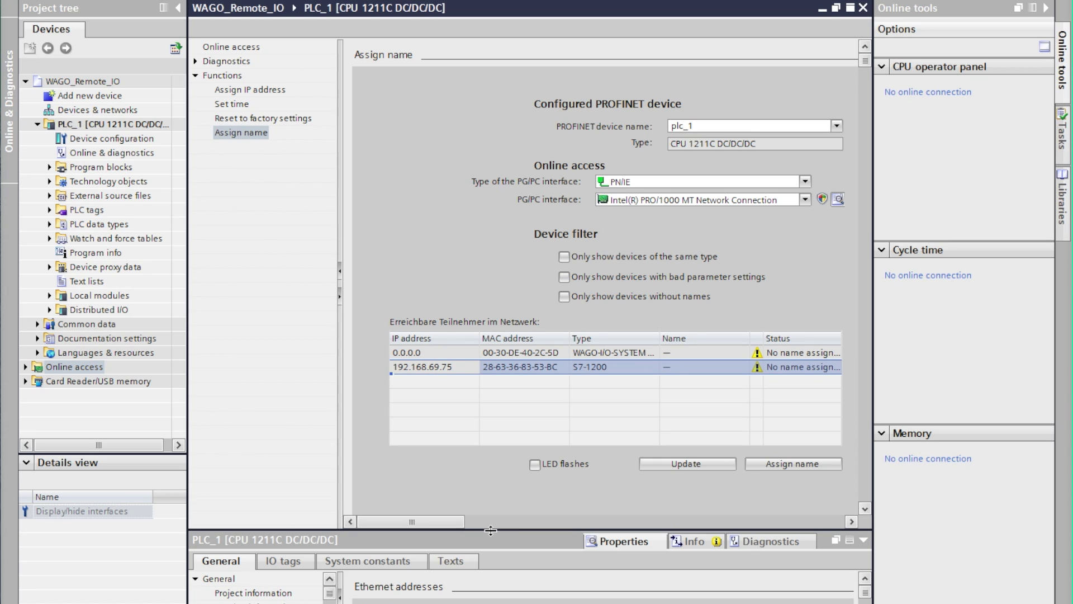
left_click(771, 463)
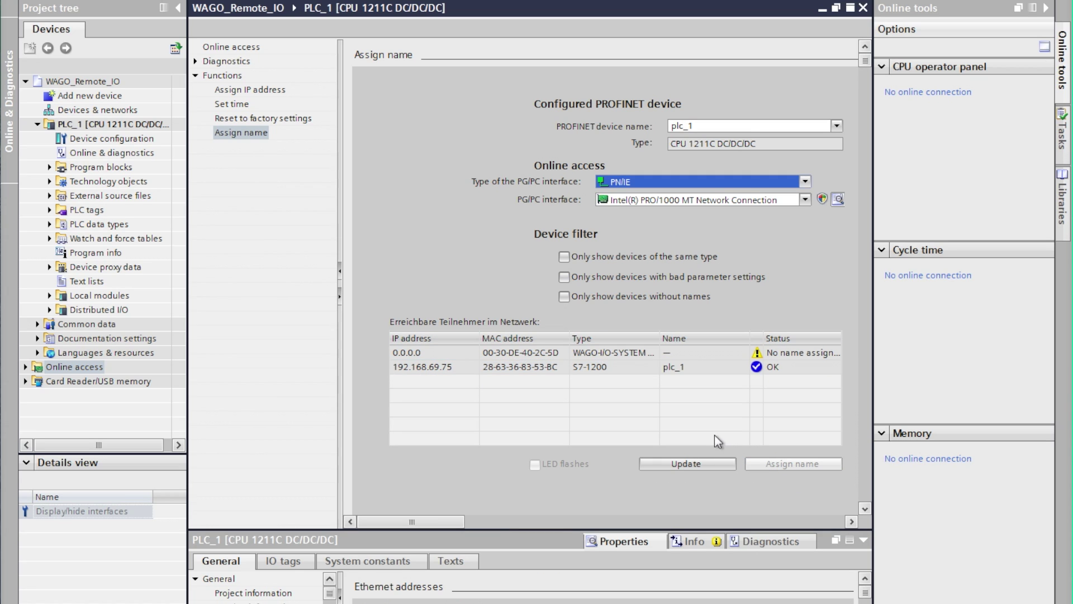
left_click(864, 7)
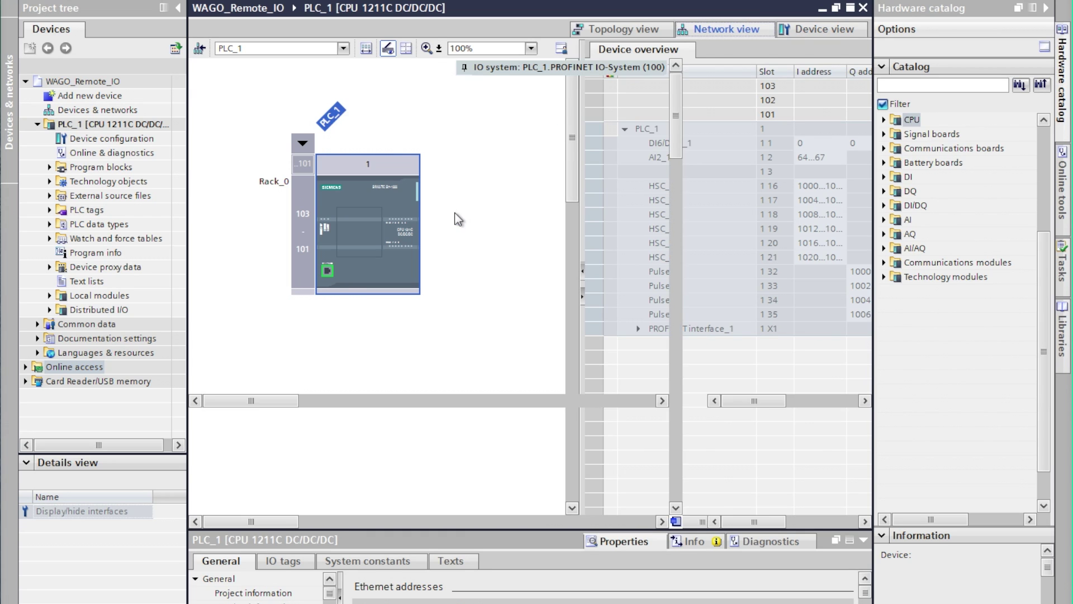
Check the wago-750-375 coupler's IP 192.168.69.85 and enable its Webserver (TCP port 80) parameter.
left_click(397, 133)
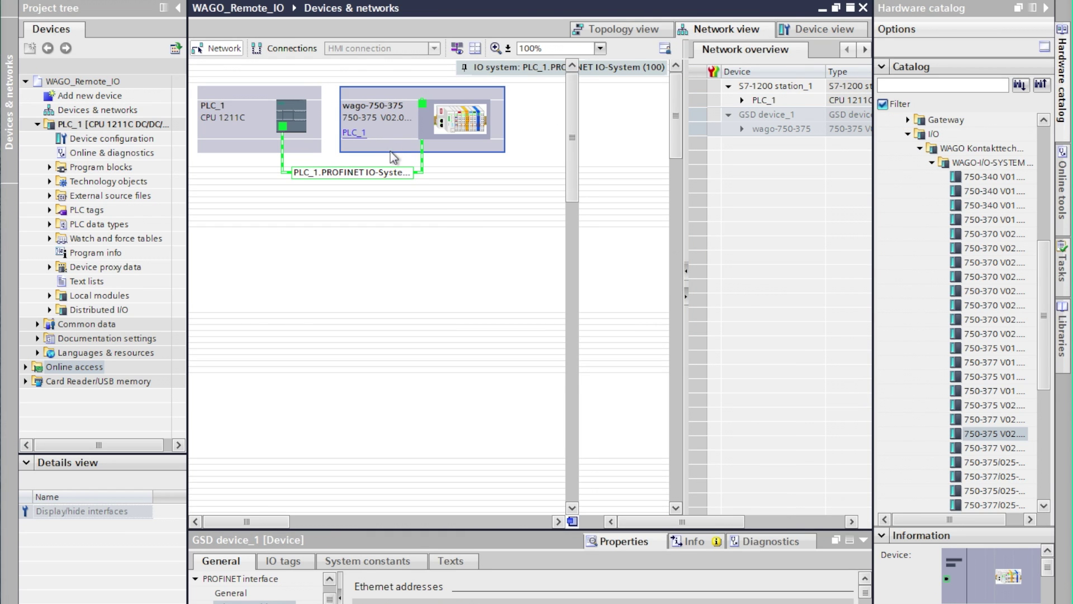
double_click(390, 150)
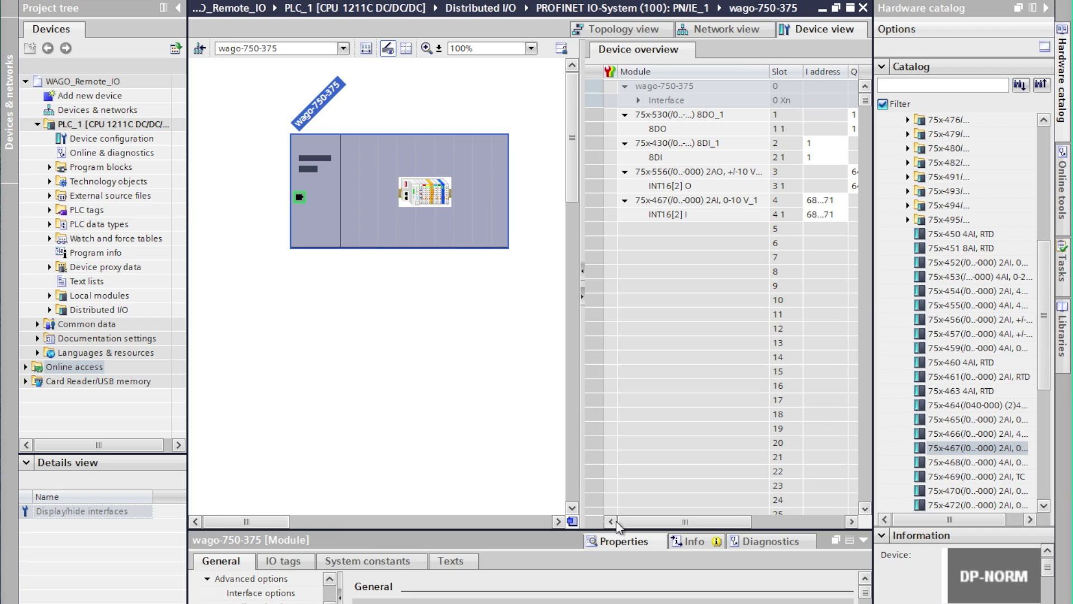
left_click_drag(613, 529, 609, 364)
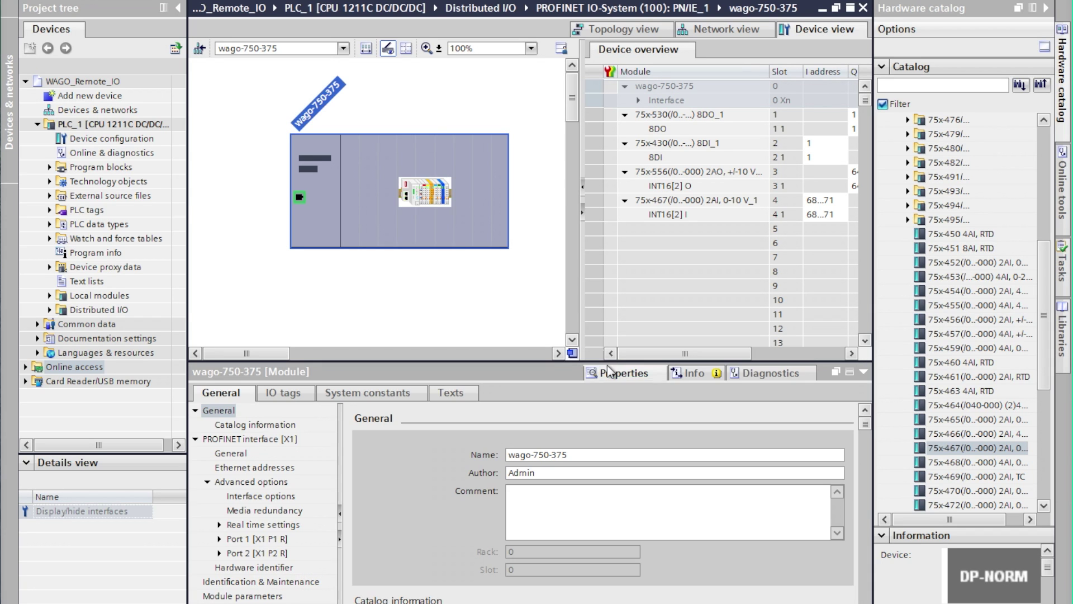
left_click(273, 469)
left_click(686, 582)
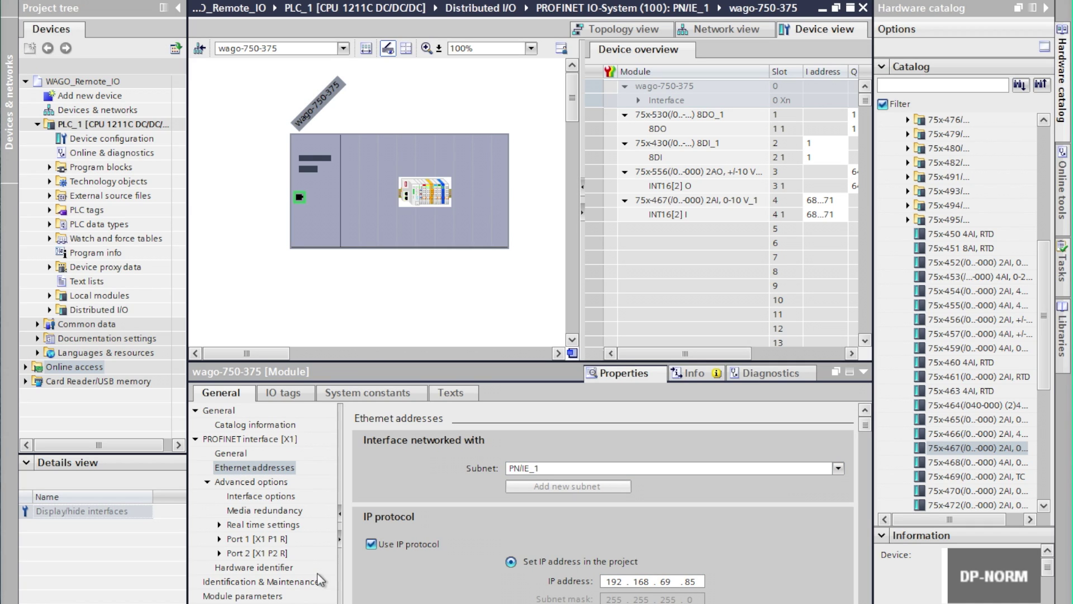
left_click(256, 597)
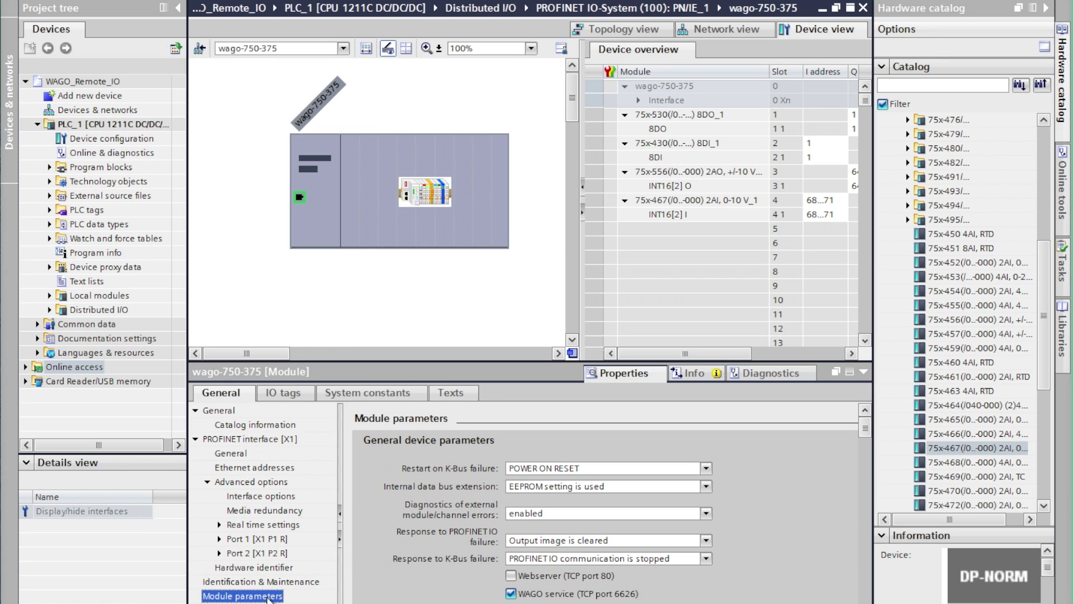
left_click(526, 580)
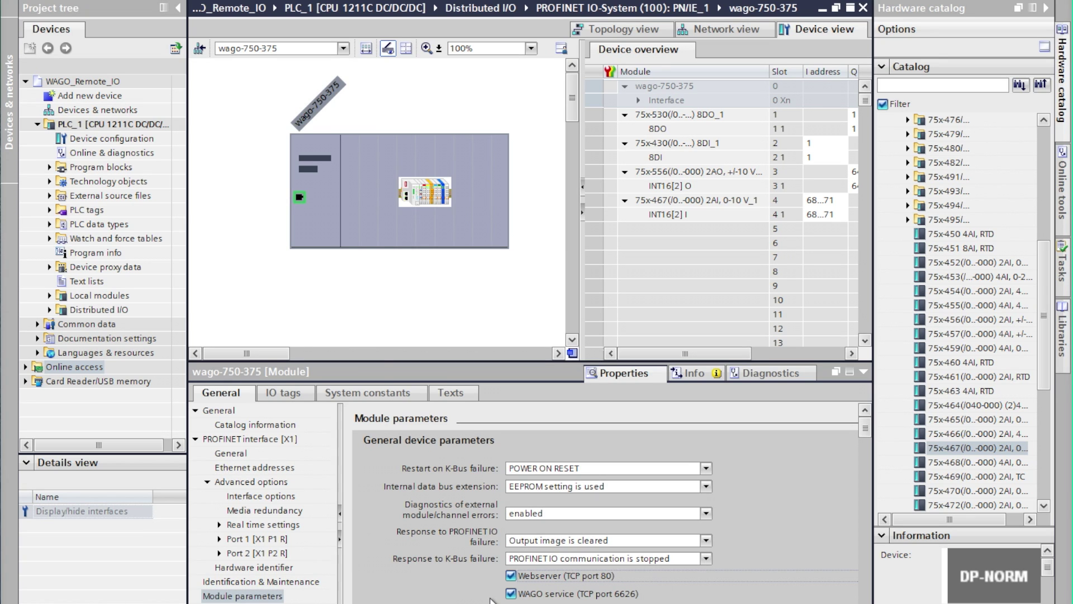
right_click(436, 234)
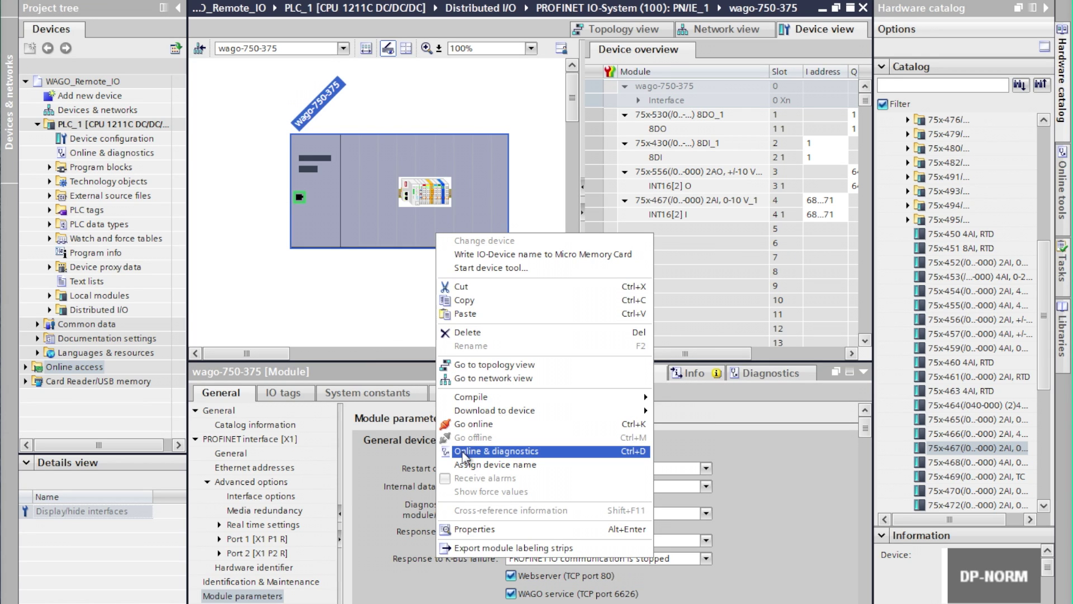
From the coupler's online diagnostics, find the WAGO coupler and write 192.168.69.85 to it.
left_click(463, 452)
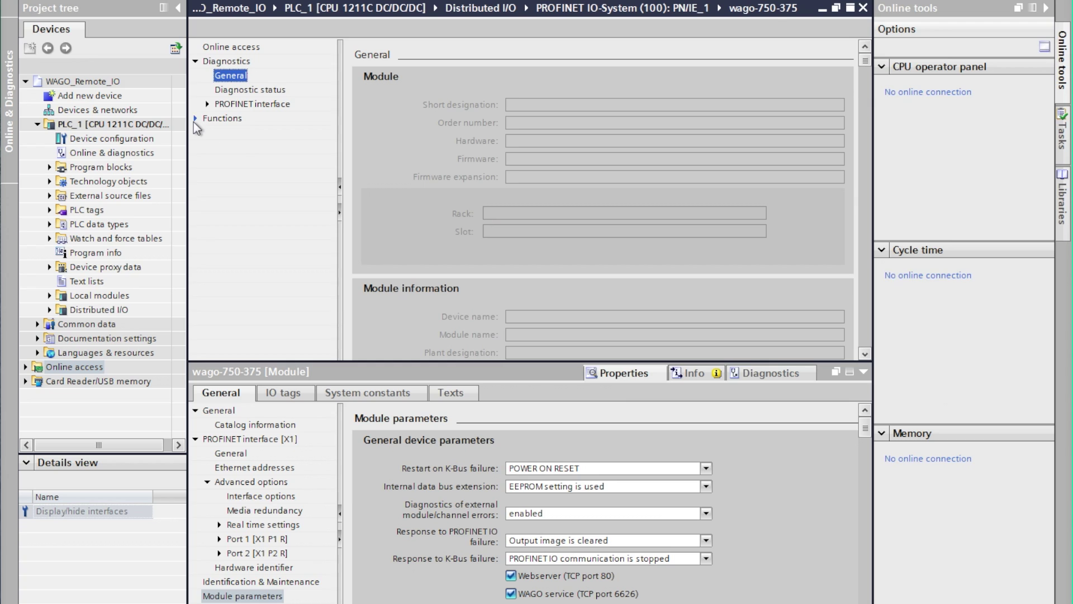
left_click(195, 118)
left_click(224, 132)
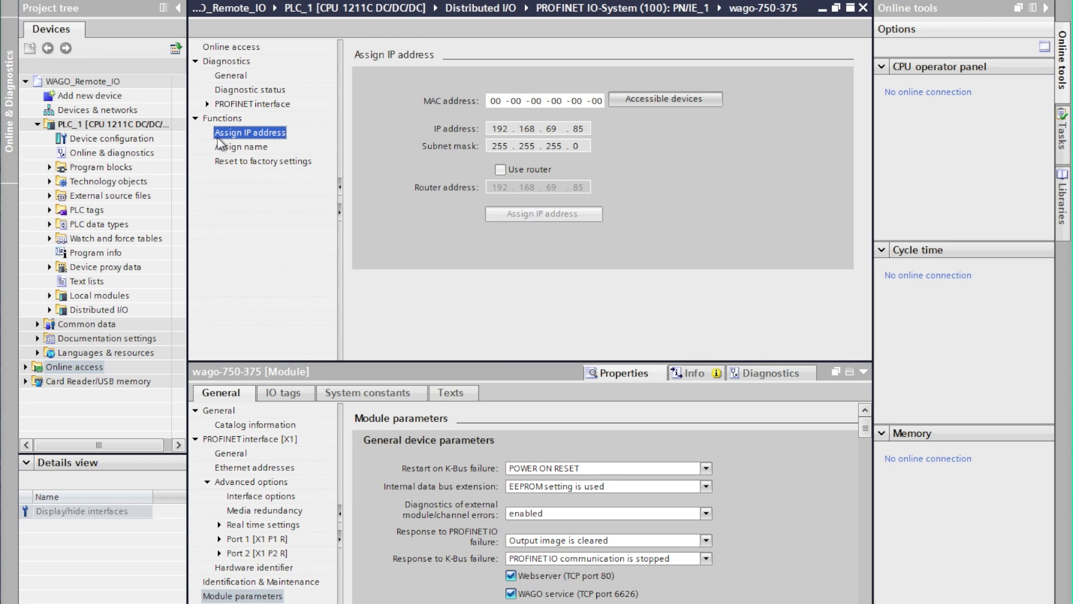
left_click(627, 97)
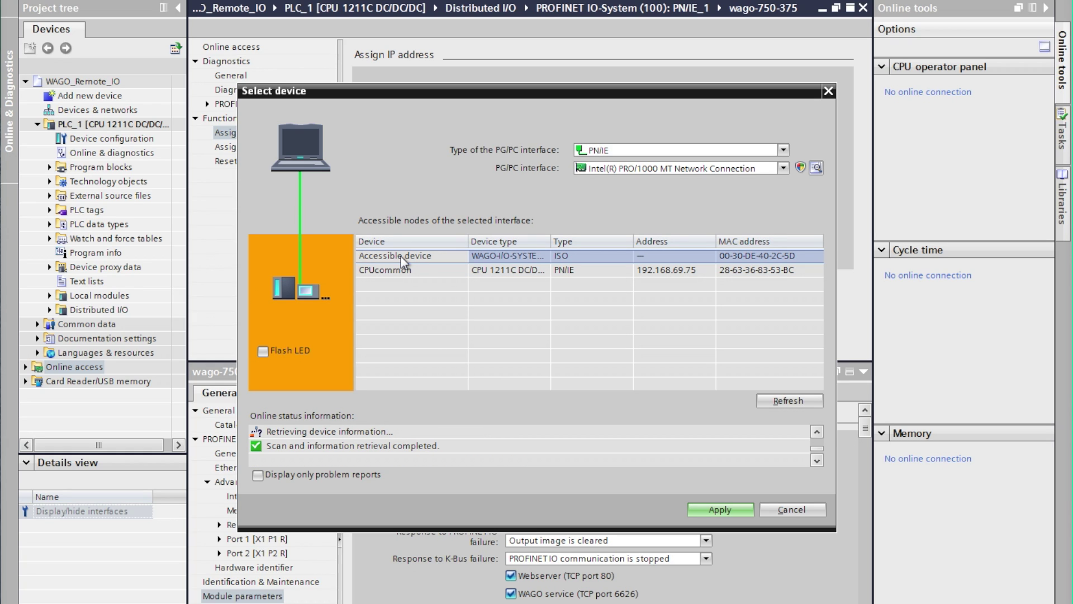
left_click(709, 509)
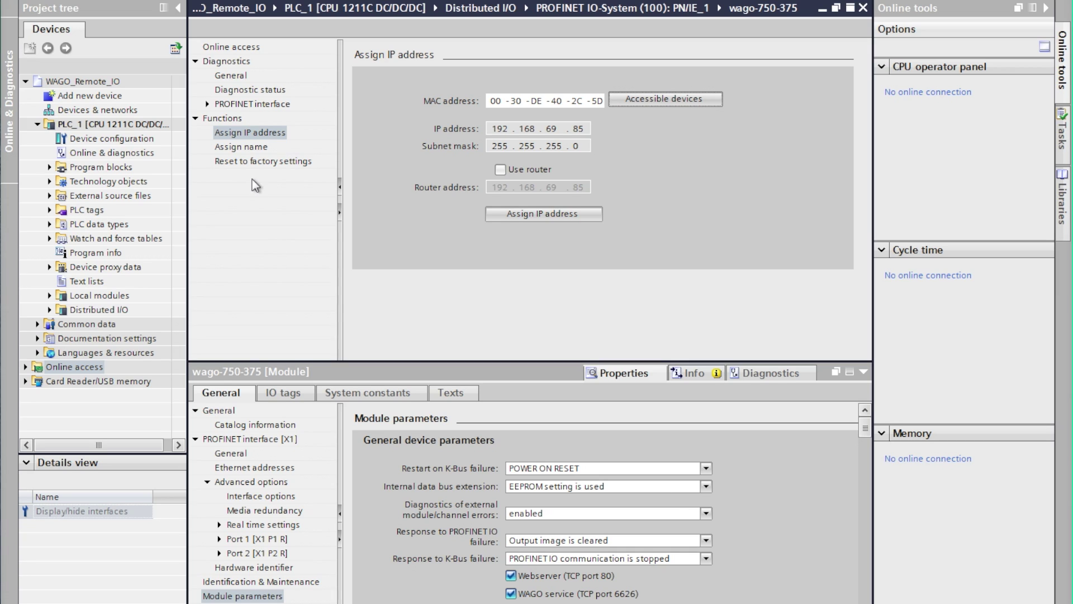
left_click(249, 146)
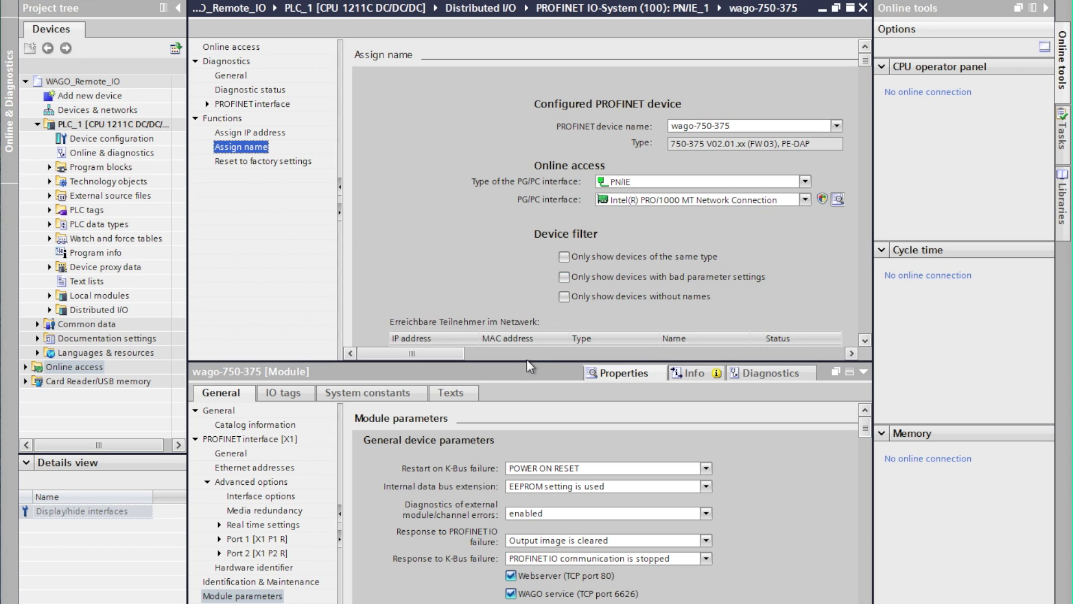
Name the 0.0.0.0 WAGO-I/O-SYSTEM device wago-750-375 and close online diagnostics.
left_click_drag(526, 361, 515, 543)
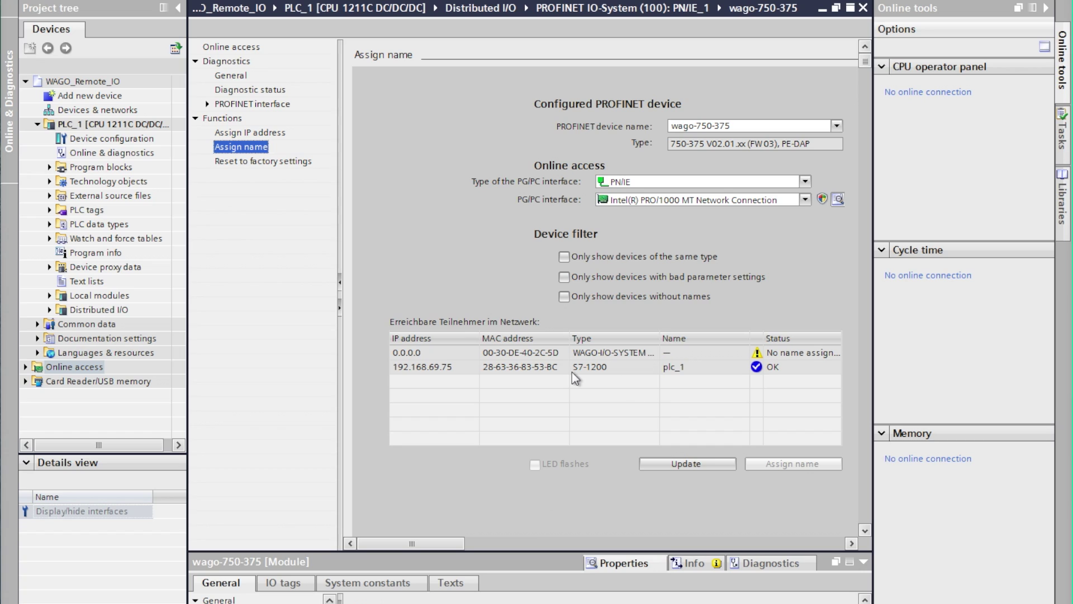
left_click(576, 353)
left_click(764, 463)
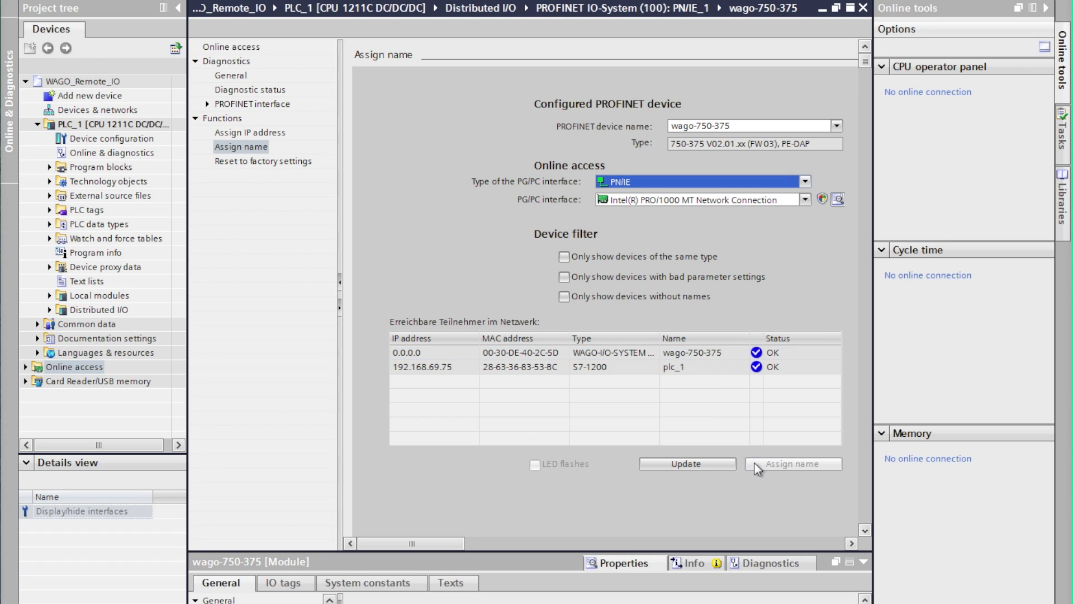
left_click(863, 9)
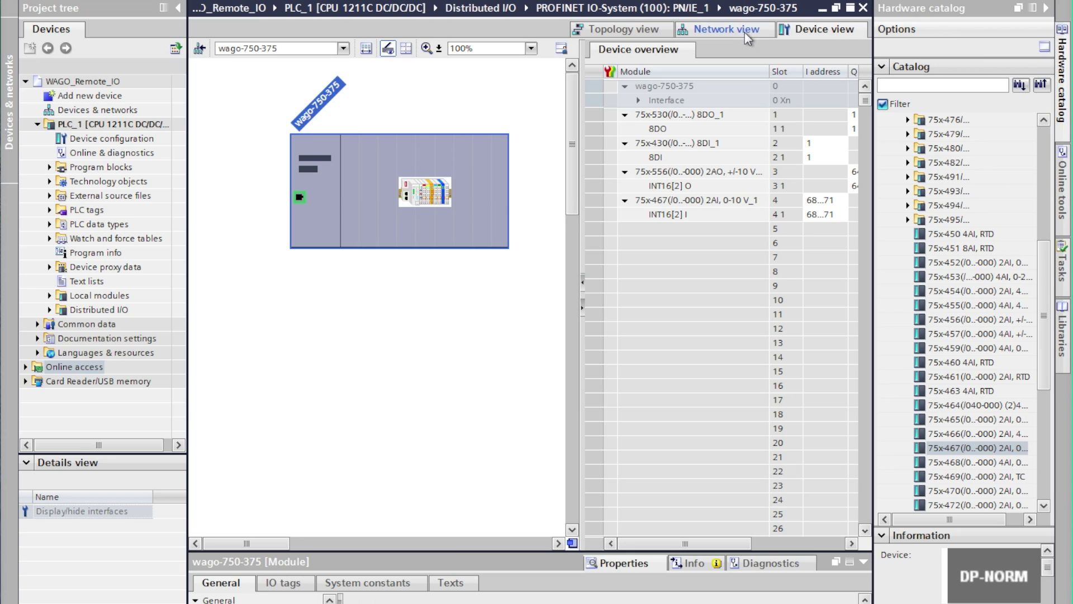
Reopen the WAGO 750-375 device view from the network view and widen its device overview.
left_click(745, 32)
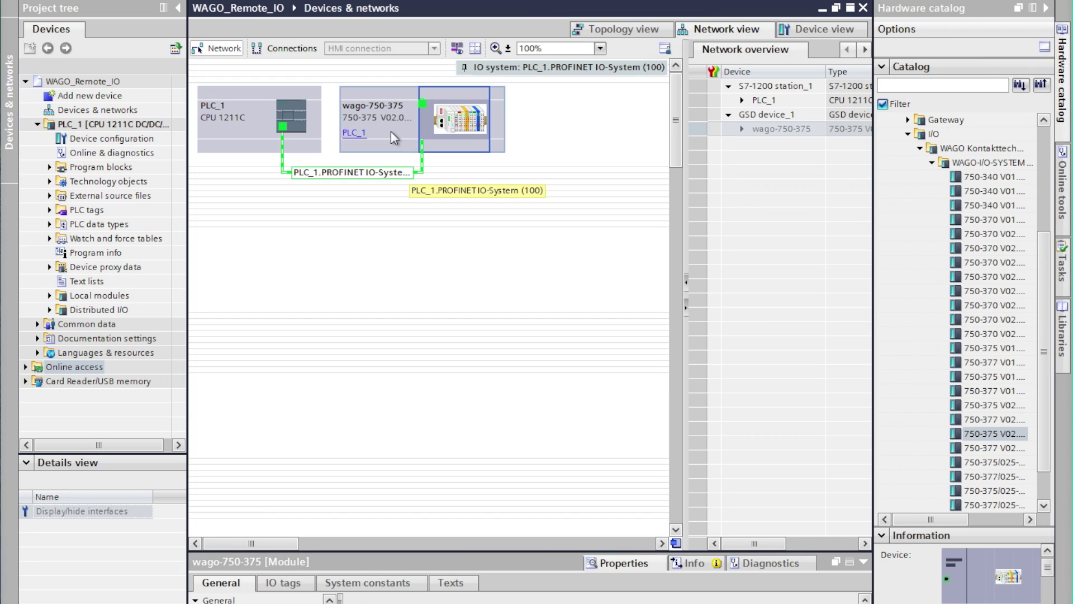
double_click(391, 132)
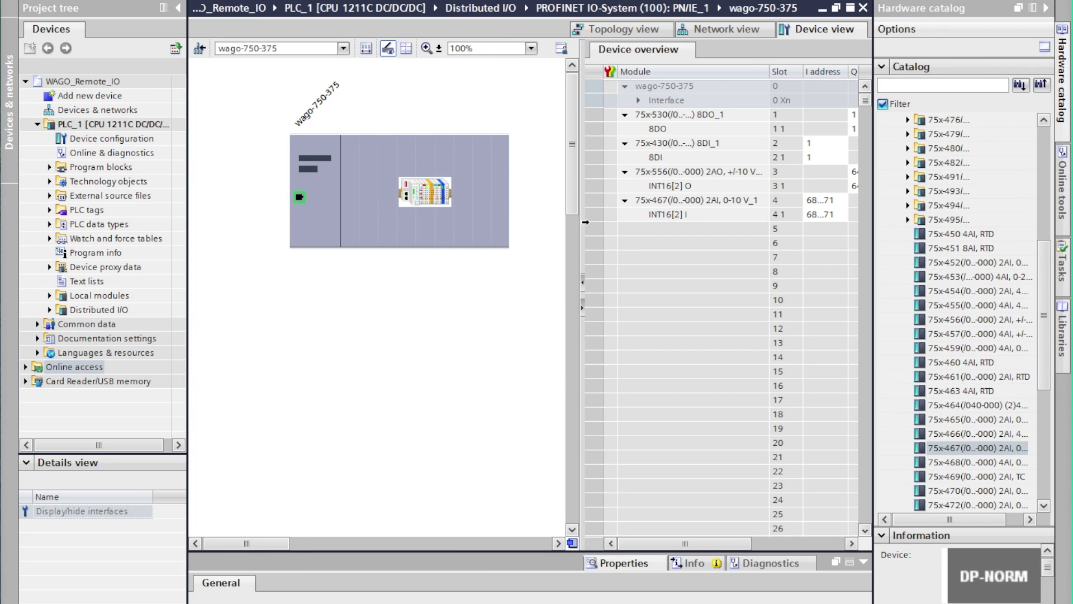
left_click_drag(586, 222, 539, 226)
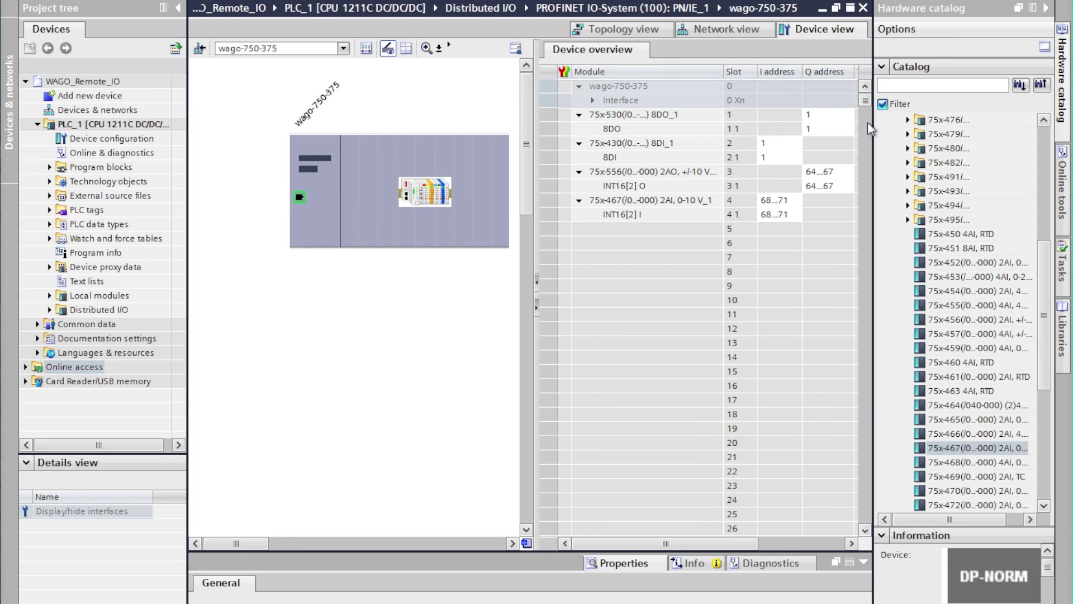
Widen the overview further, hide the Hardware catalog, and expand PLC_1's PLC tags folder.
left_click_drag(880, 128, 919, 143)
left_click(1045, 8)
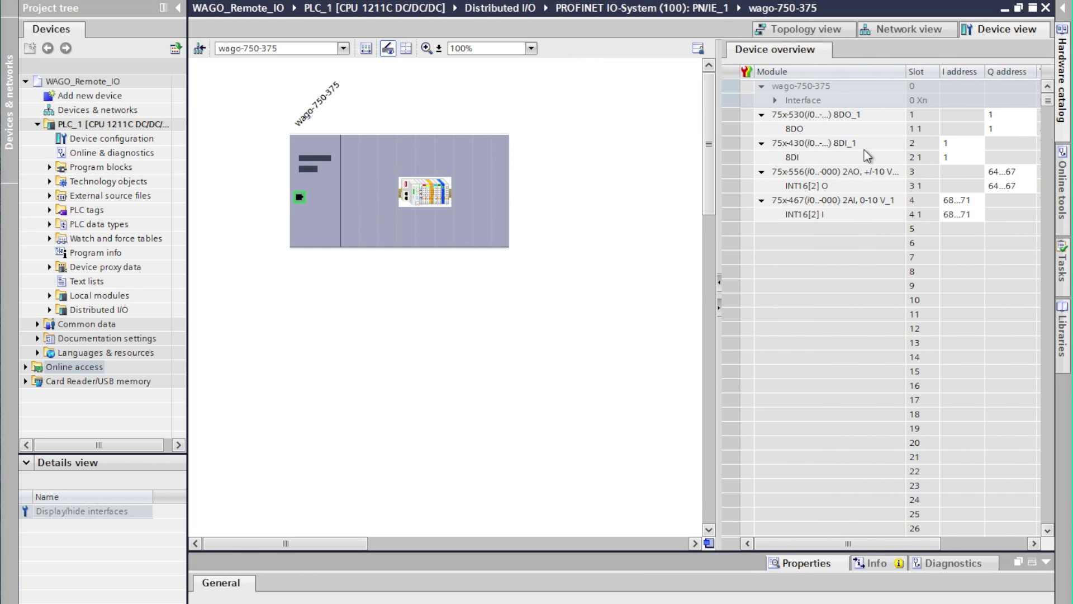
left_click(49, 210)
In the Default tag table, add WAGO_DO_1 at %Q1.0 and WAGO_DI_1 at %I1.0.
double_click(87, 253)
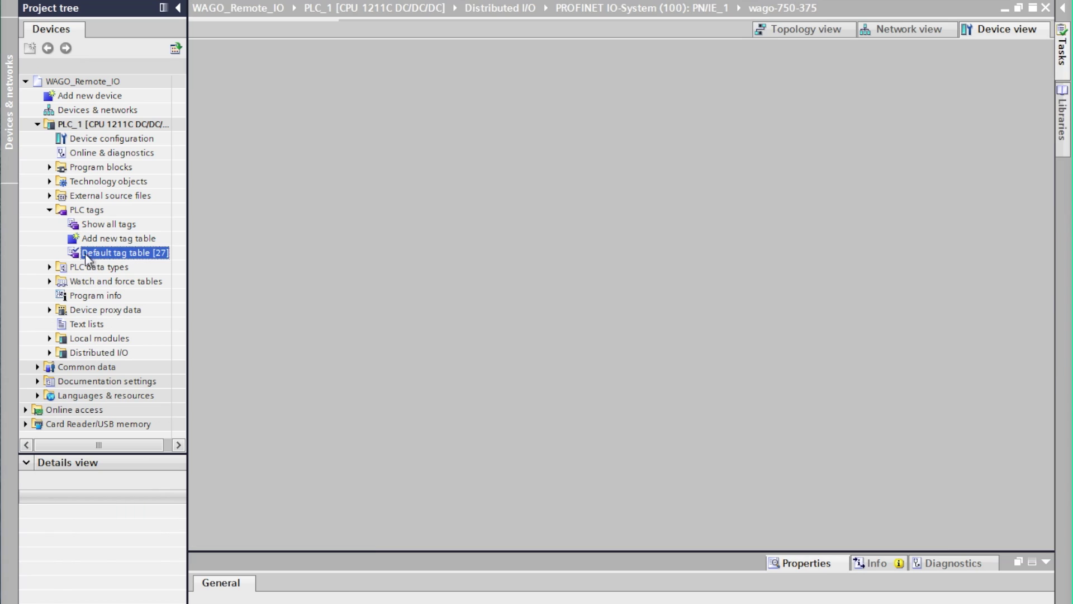
left_click(262, 99)
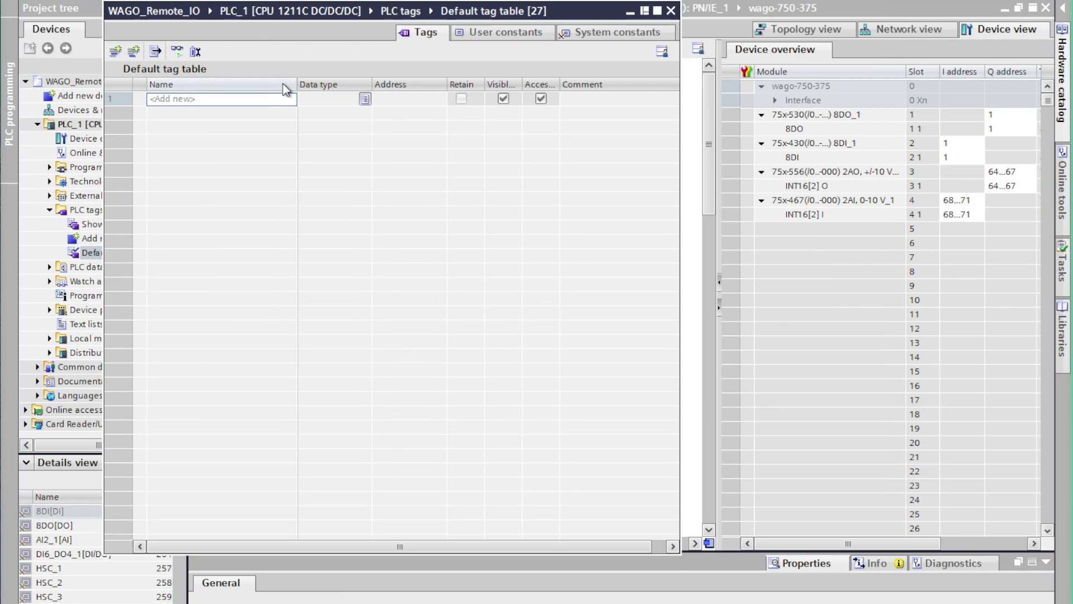
type("WAGO_DO_1")
key("Return")
key("Tab")
key("Tab")
type("%Q1.0")
key("Return")
type("WAGO_DI_1")
key("Return")
key("Tab")
key("Tab")
type("%I1.0")
key("Return")
Add tag WAGO_AO_1 as a Word at output address %QW64.
type("WAGO_AO_1")
key("Return")
key("Tab")
type("Word")
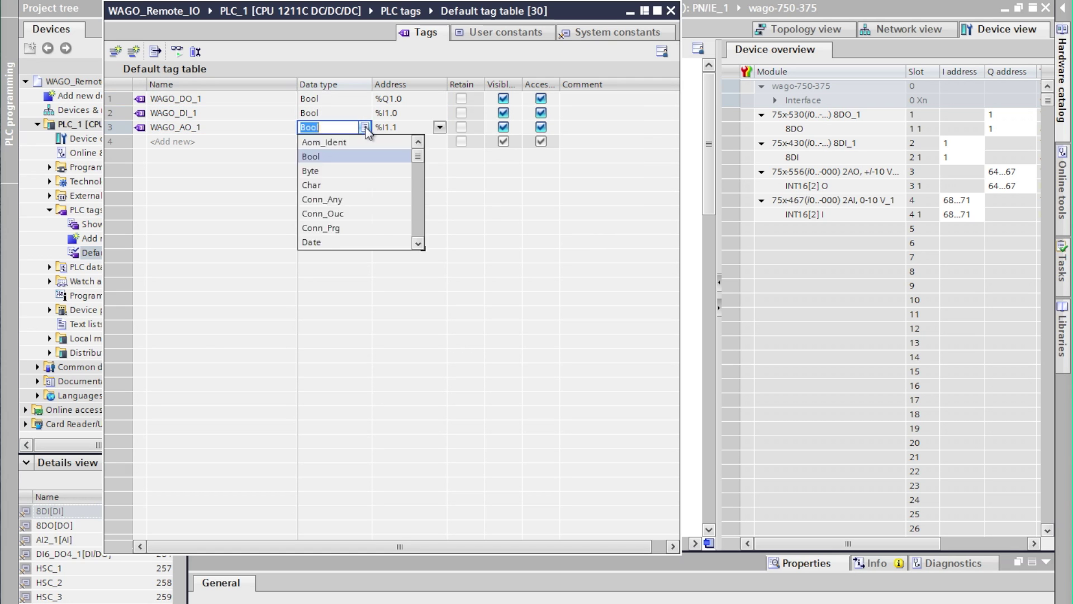
key("Tab")
left_click(440, 128)
type("Q")
key("Tab")
type("64")
left_click(609, 218)
key("Return")
Add WAGO_AI_1 as a Word at input address %IW68 and close the tag table.
type("WAGO_AI_1")
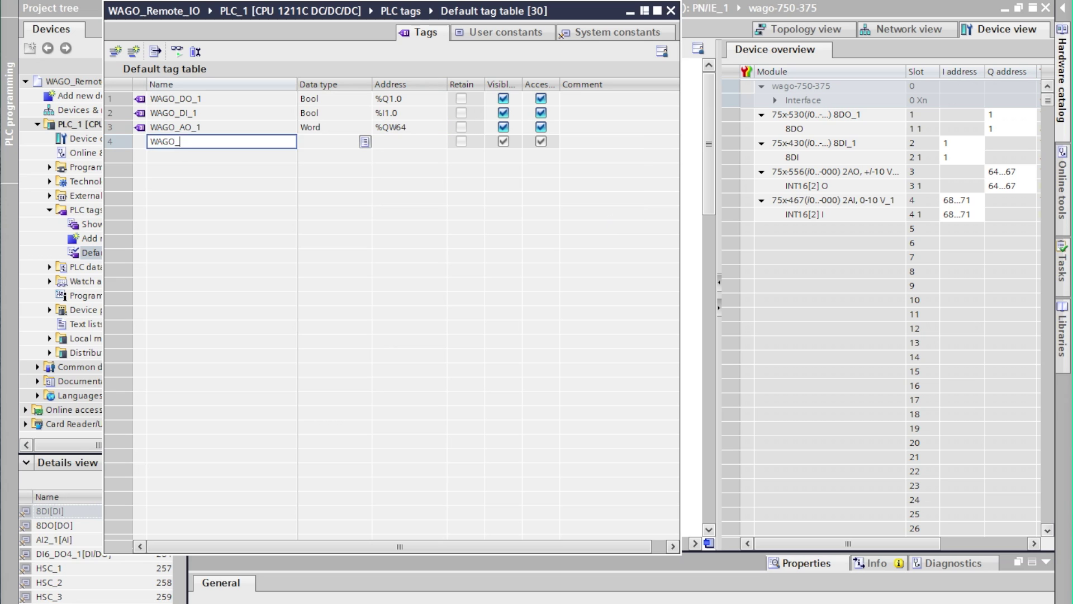
key("Return")
key("Tab")
key("Tab")
left_click(439, 141)
type("I")
key("Tab")
type("68")
key("Return")
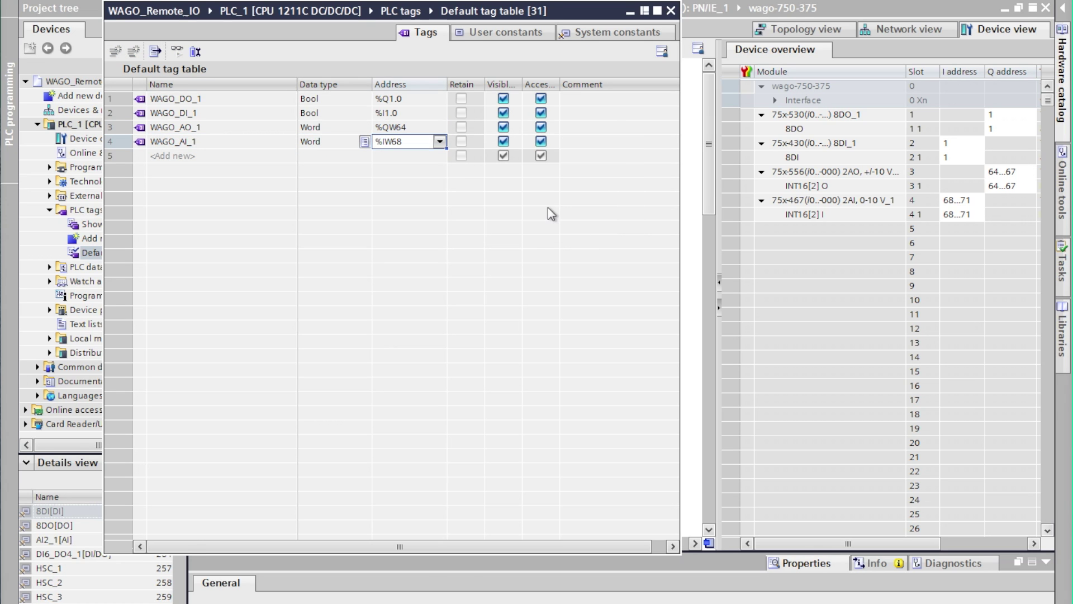
left_click(671, 11)
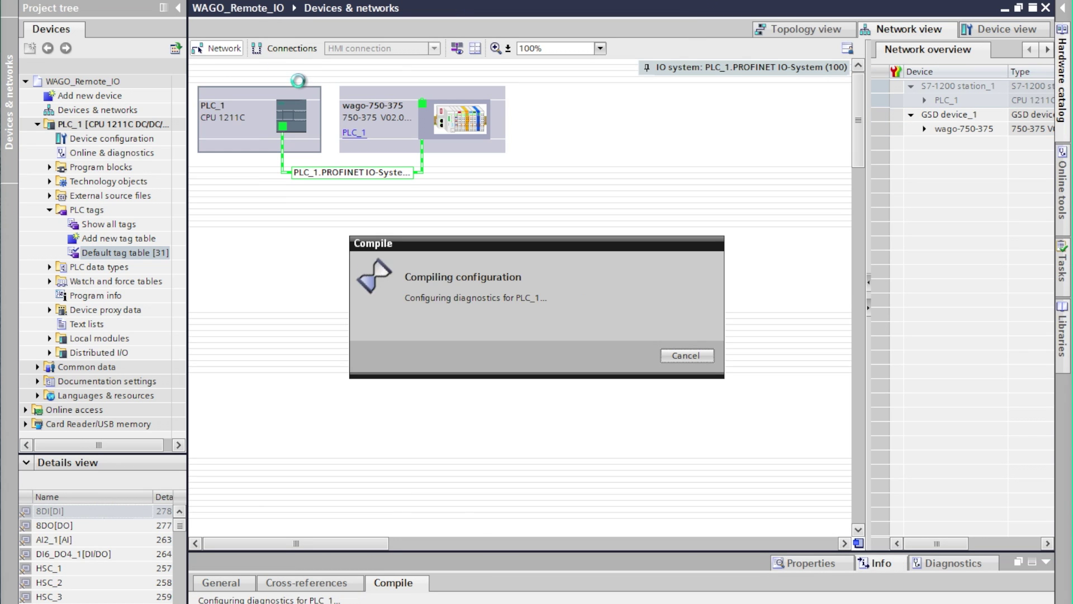
Create a new watch table and add WAGO_DO_1 and WAGO_DI_1 to its first rows.
left_click(50, 282)
double_click(78, 301)
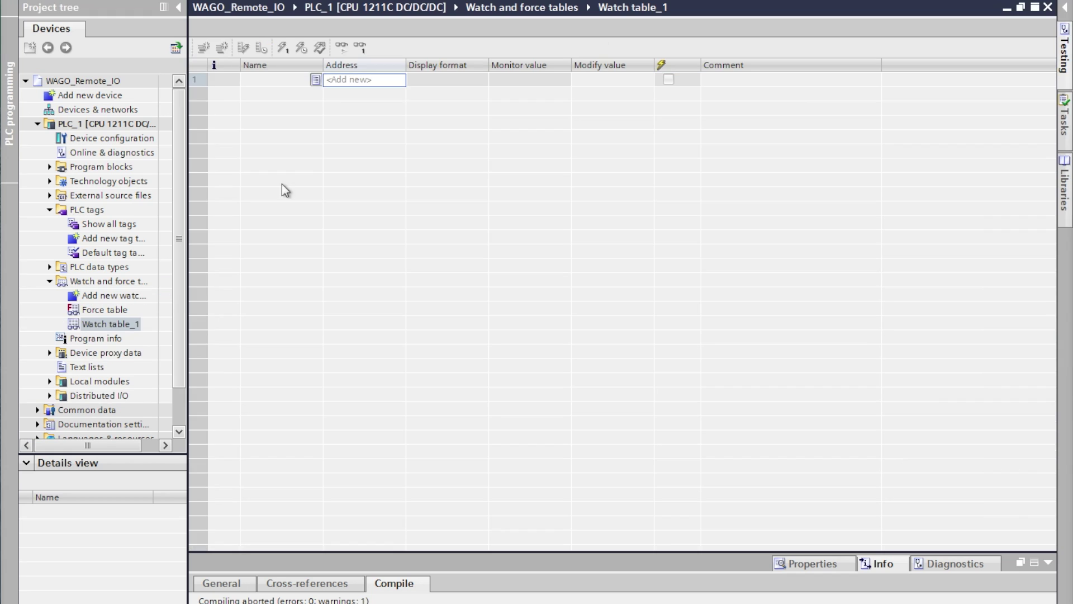
left_click(316, 79)
left_click(316, 80)
left_click(306, 95)
left_click(316, 94)
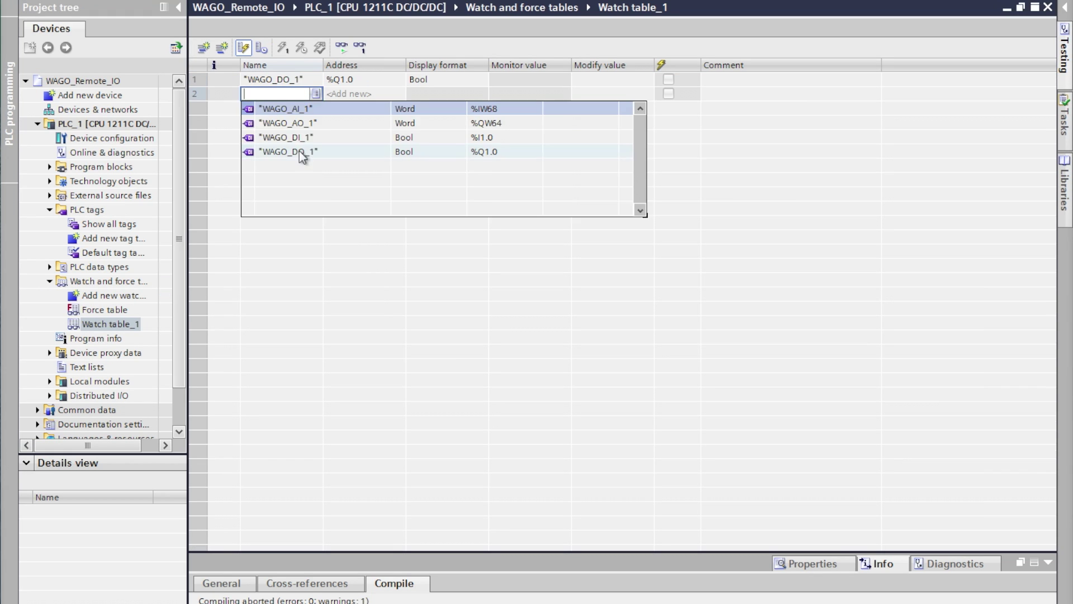
left_click(300, 150)
Add WAGO_AO_1 and WAGO_AI_1, then undock and resize the watch table window.
left_click(316, 108)
left_click(308, 120)
left_click(316, 122)
left_click(280, 137)
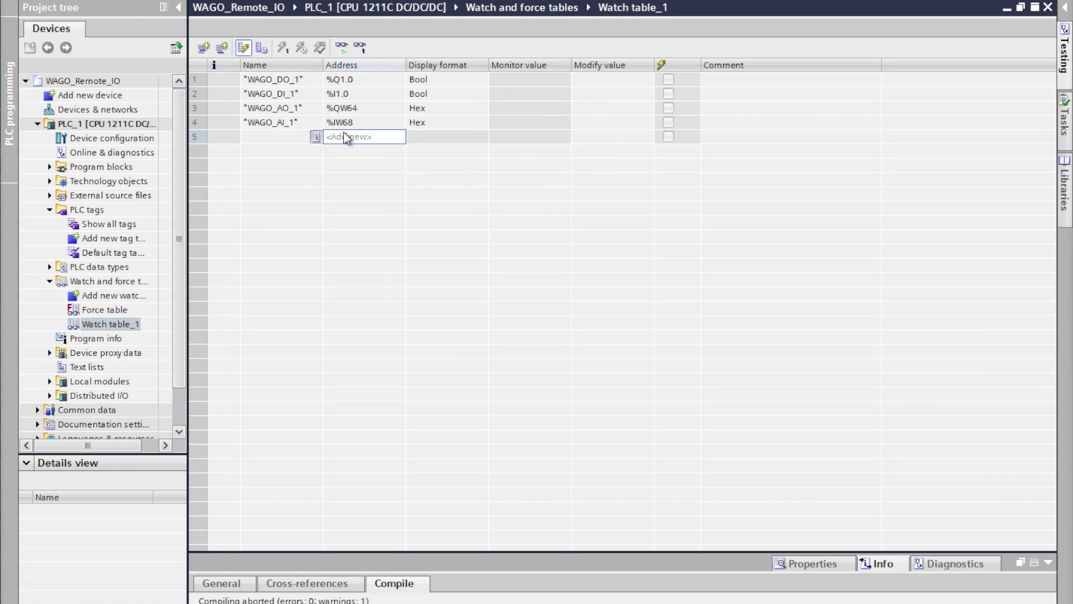
left_click(1021, 7)
left_click_drag(729, 121, 640, 120)
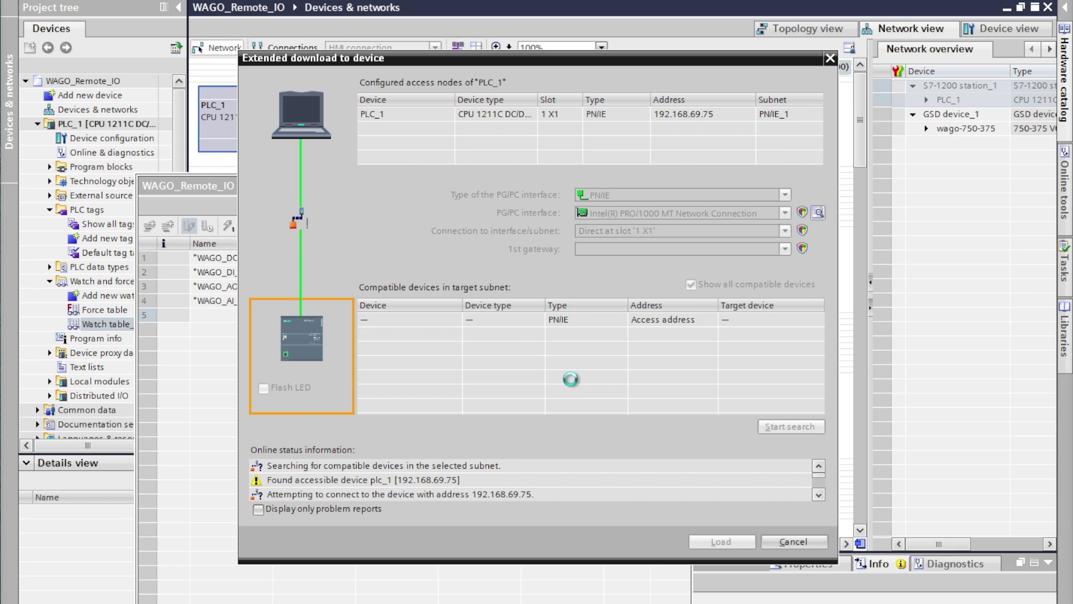
Load PLC_1, confirm the Load preview, finish in Load results, then select Watch table_1.
left_click(705, 541)
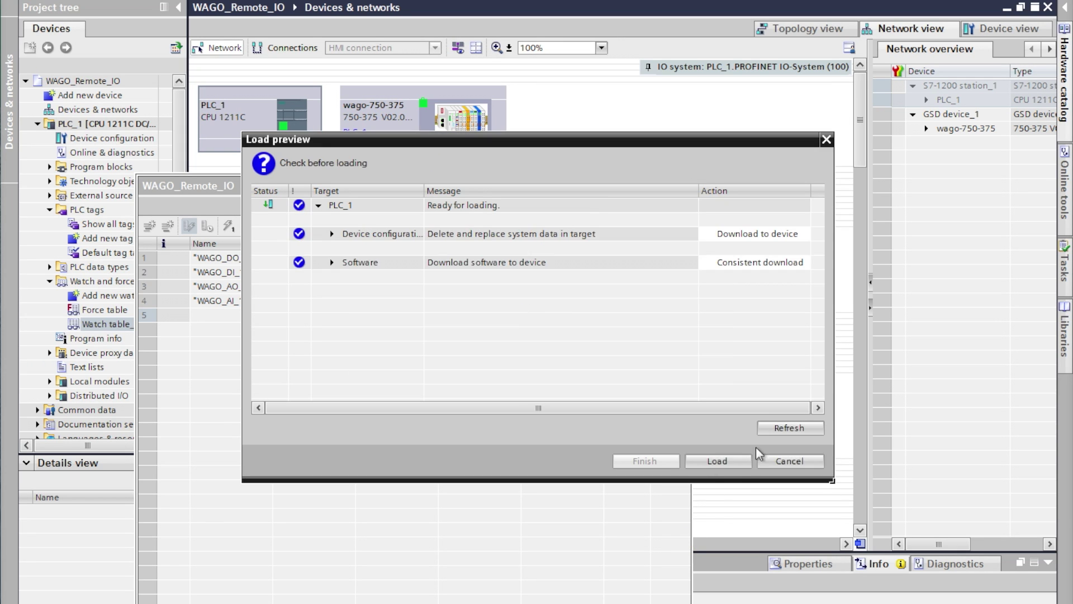
left_click(727, 460)
left_click(667, 460)
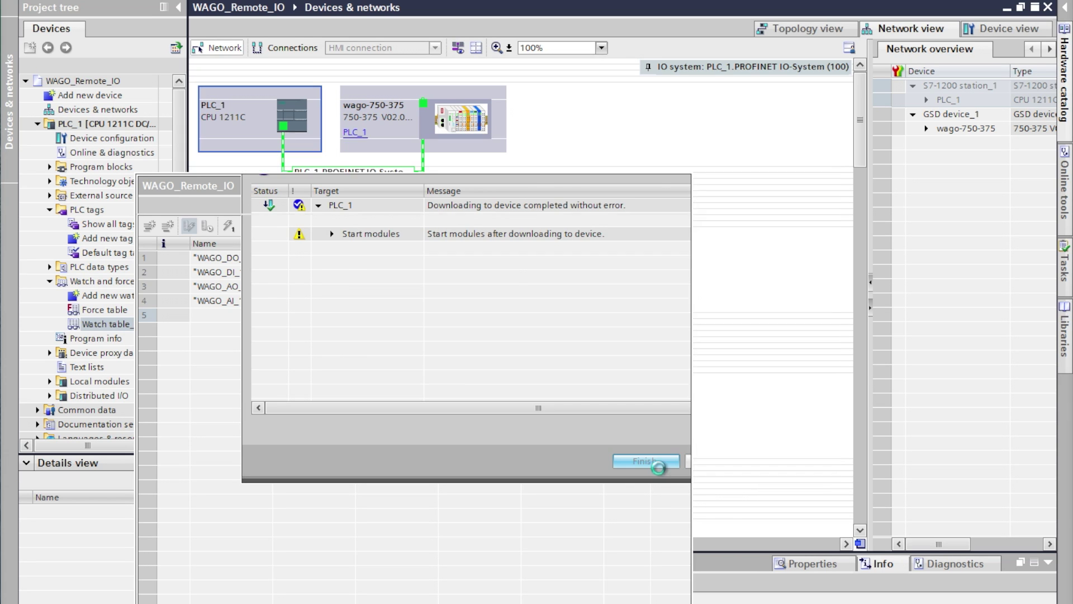
left_click(107, 323)
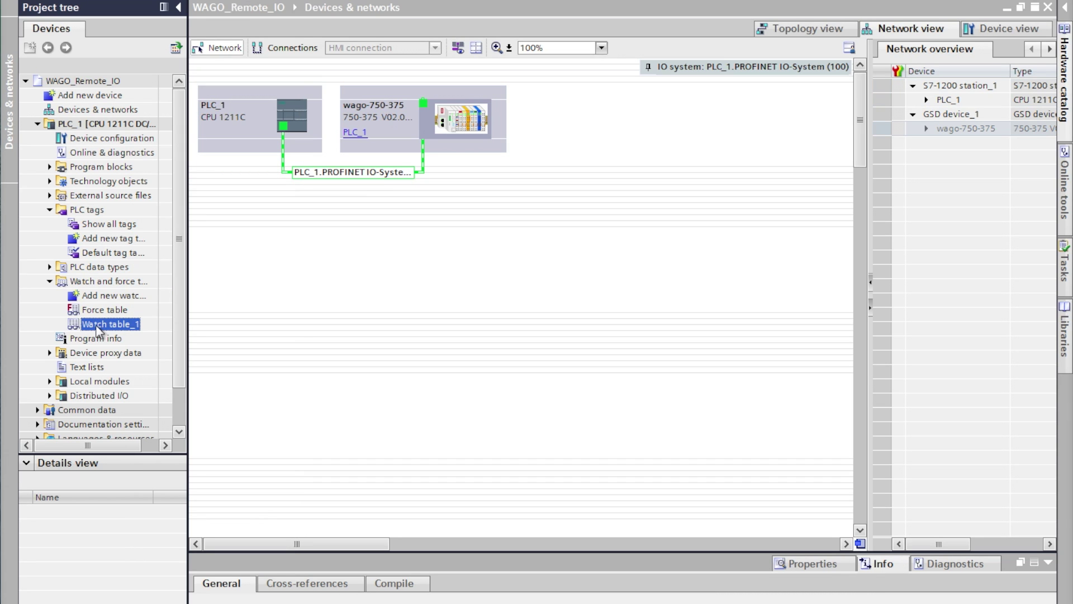
Open Watch table_1 online and modify WAGO_DO_1 to TRUE on the PLC.
double_click(97, 325)
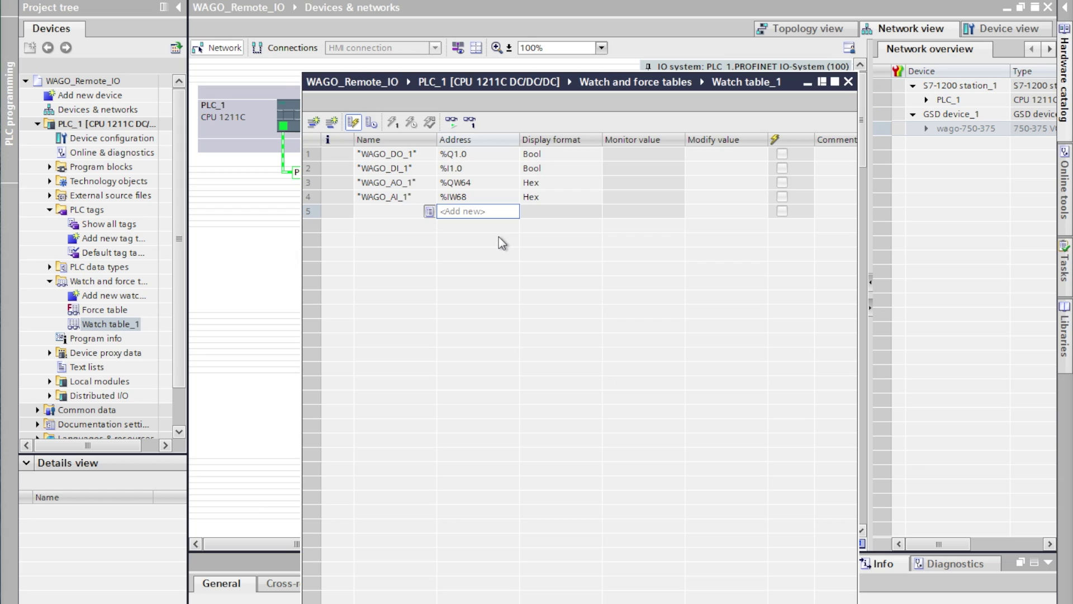
left_click(453, 120)
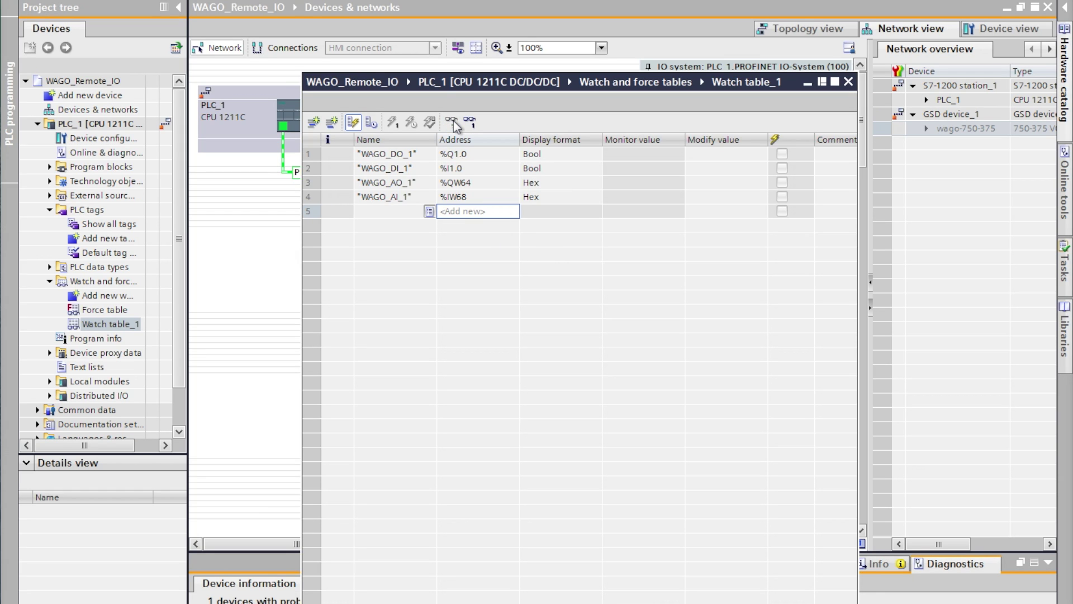
left_click(696, 156)
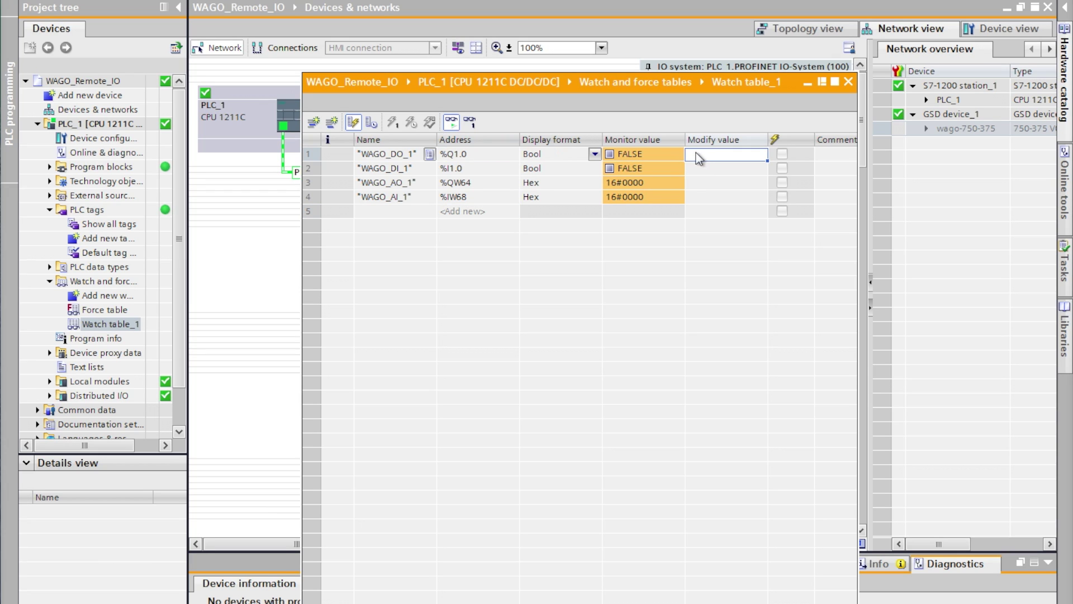
type("TRUE")
key("Tab")
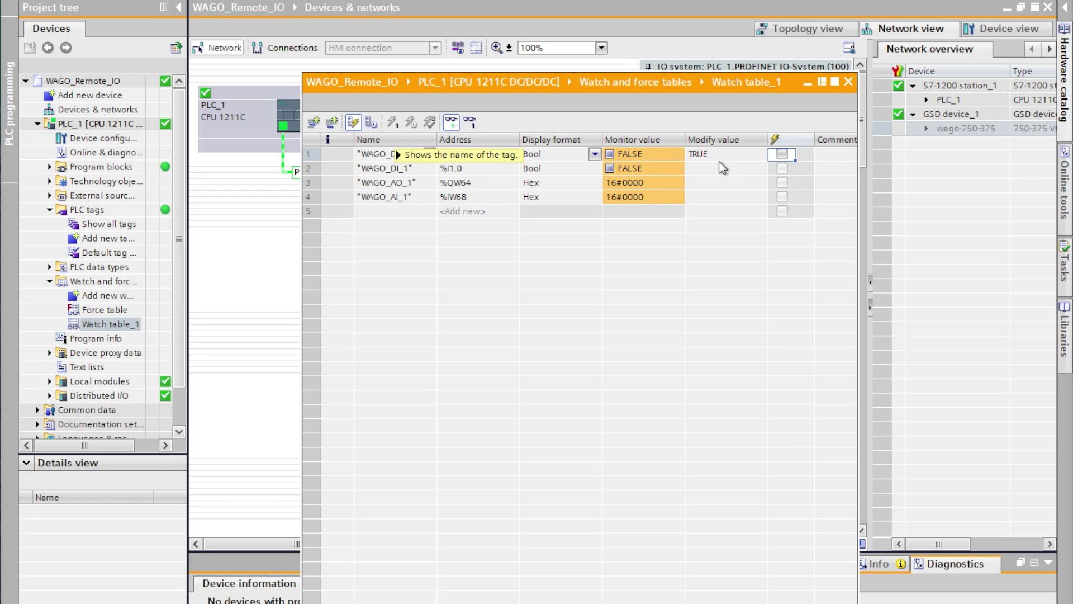
left_click(782, 156)
key("shift+F9")
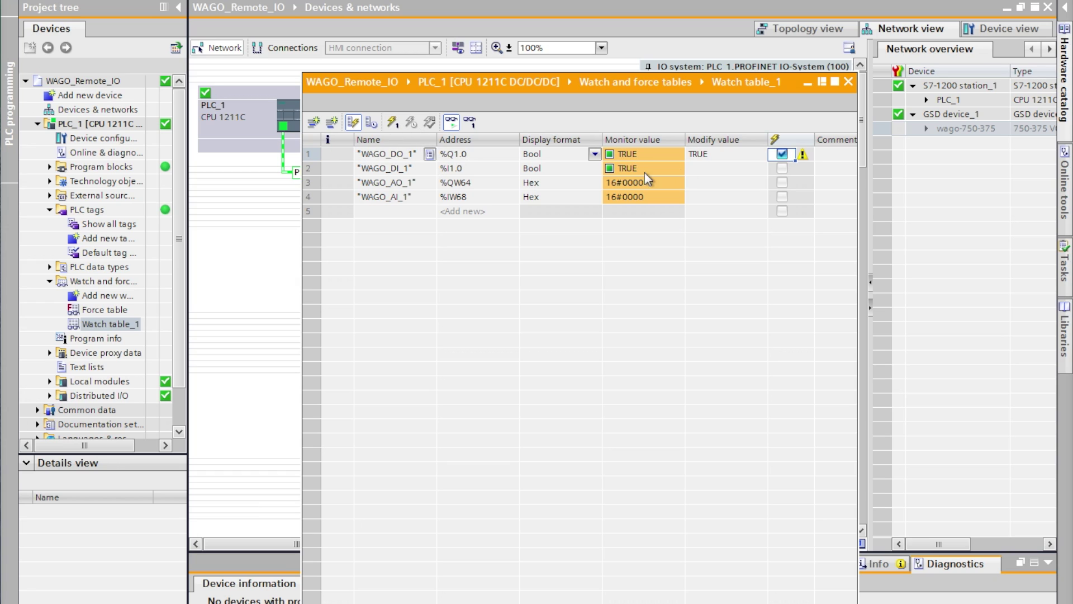
Set the display format of WAGO_AO_1 and WAGO_AI_1 to DEC.
left_click(570, 185)
left_click(595, 182)
left_click(554, 280)
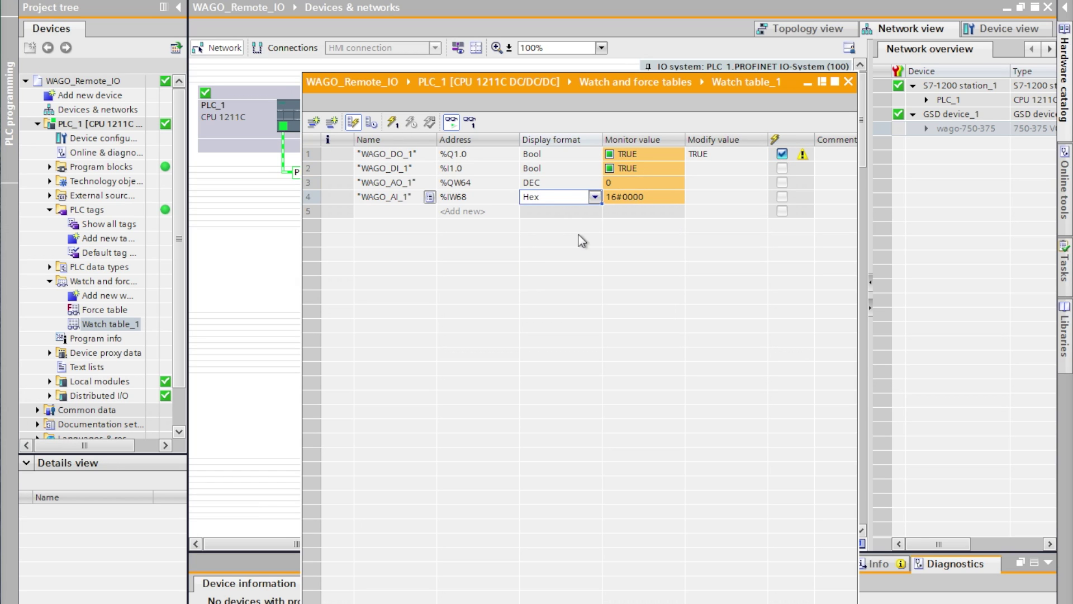
left_click(594, 197)
left_click(551, 284)
Write 5500 to WAGO_AO_1 and reselect its modify value.
left_click(716, 184)
type("5500")
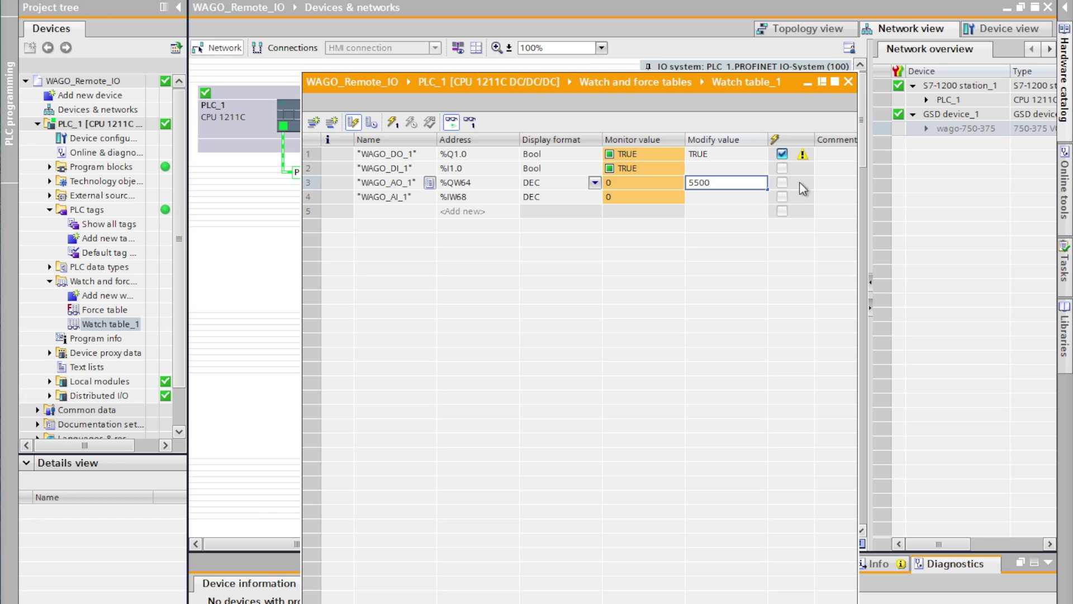
left_click(782, 182)
key("shift+F9")
left_click(715, 182)
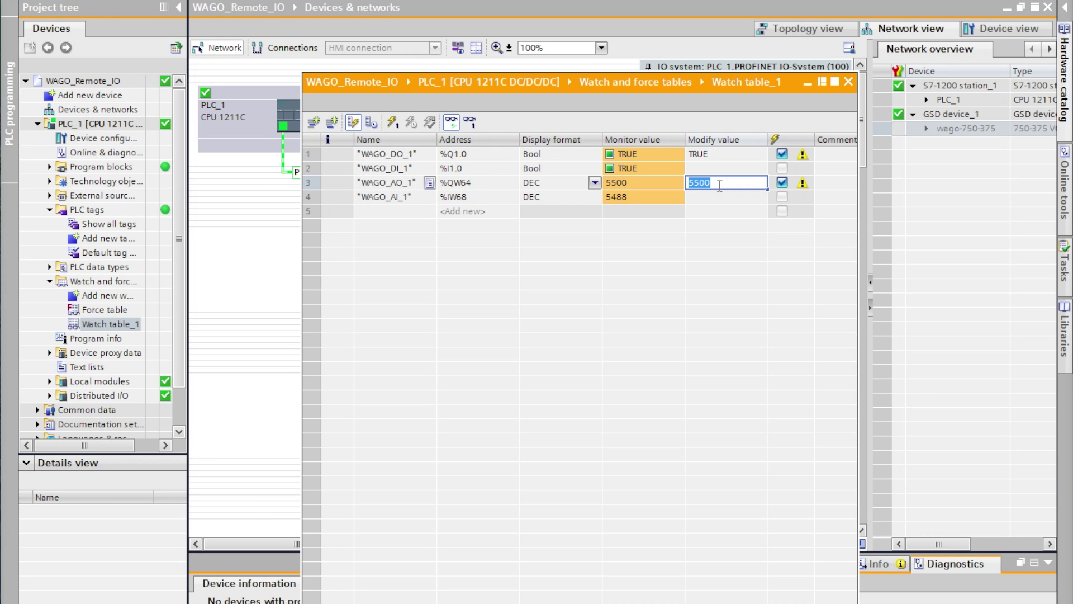